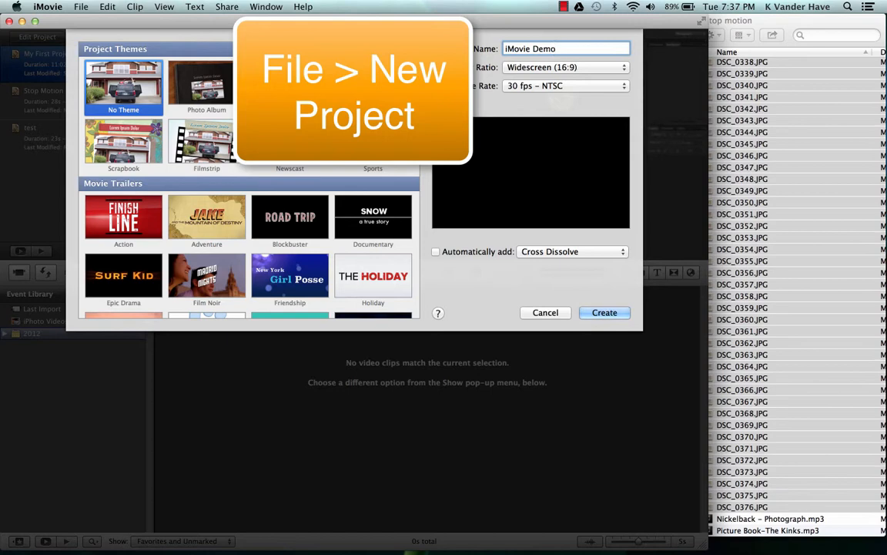
Create the iMovie Demo project with the Standard (4:3) aspect ratio and the 30 fps - NTSC frame rate.
left_click(531, 67)
left_click(532, 58)
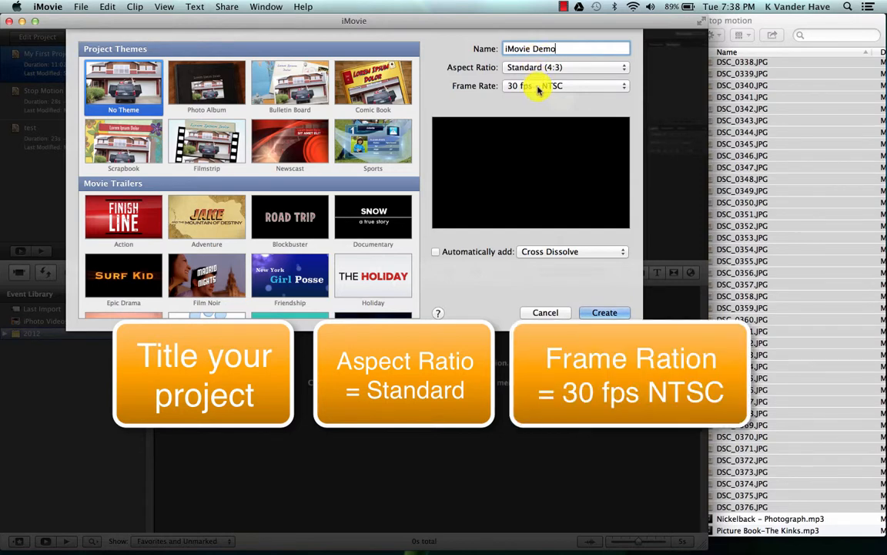
left_click(538, 88)
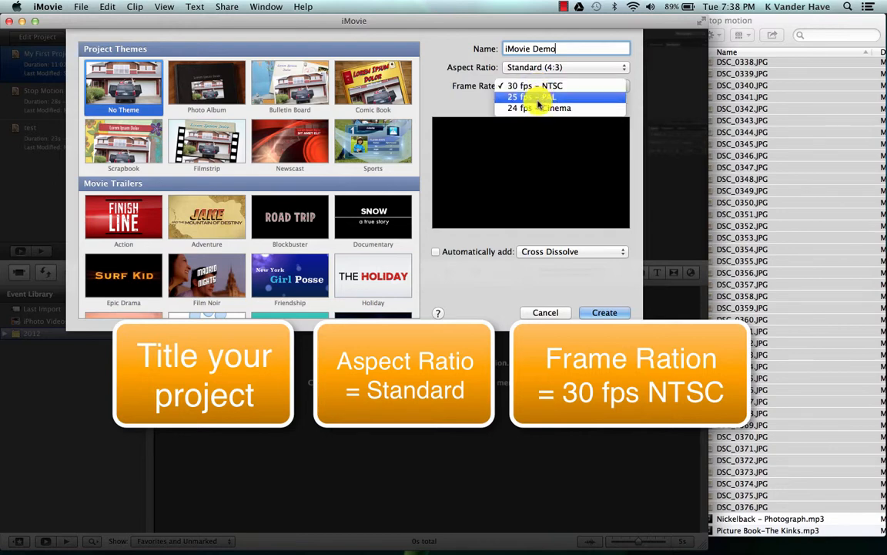
left_click(533, 86)
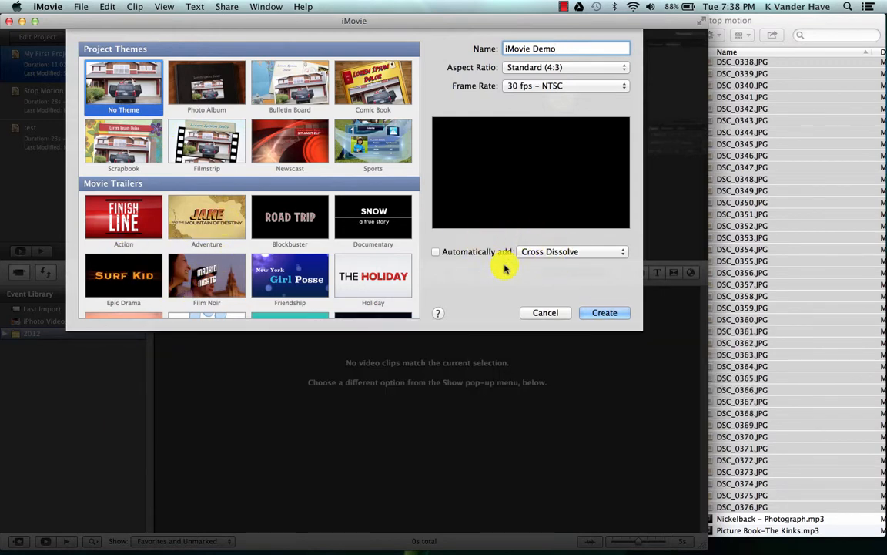
left_click(594, 313)
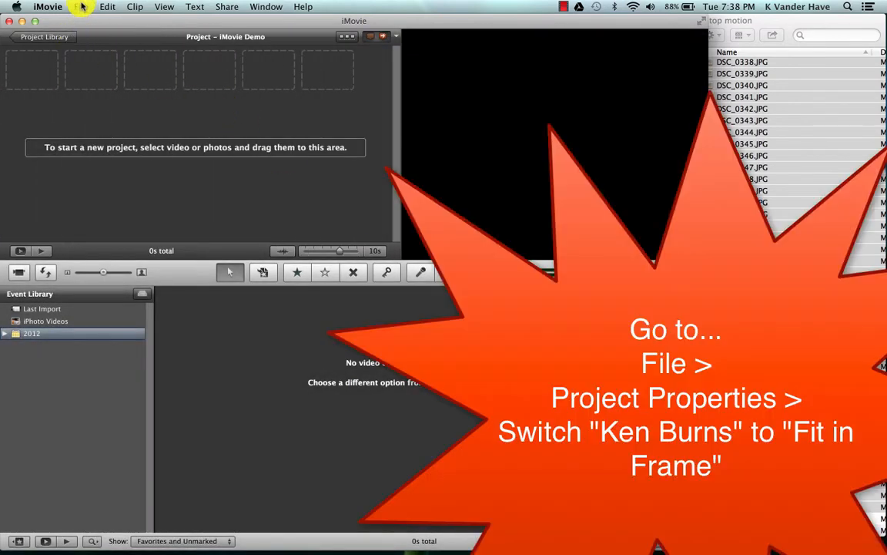
Set the initial photo placement in the project properties to Fit in Frame.
left_click(82, 6)
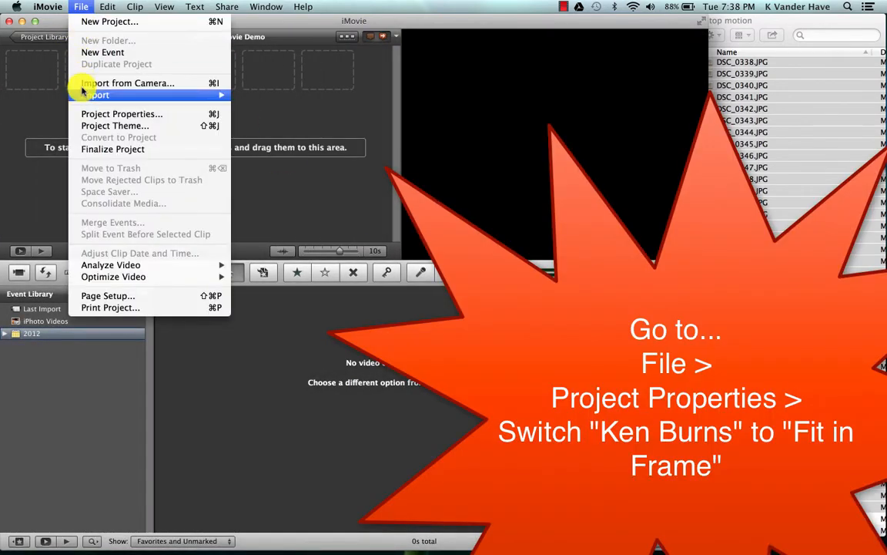
left_click(85, 114)
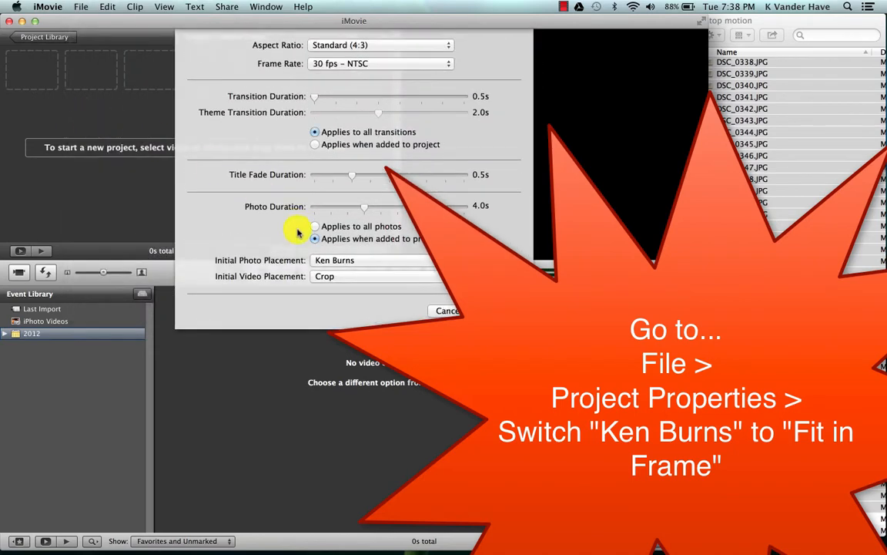
left_click(323, 262)
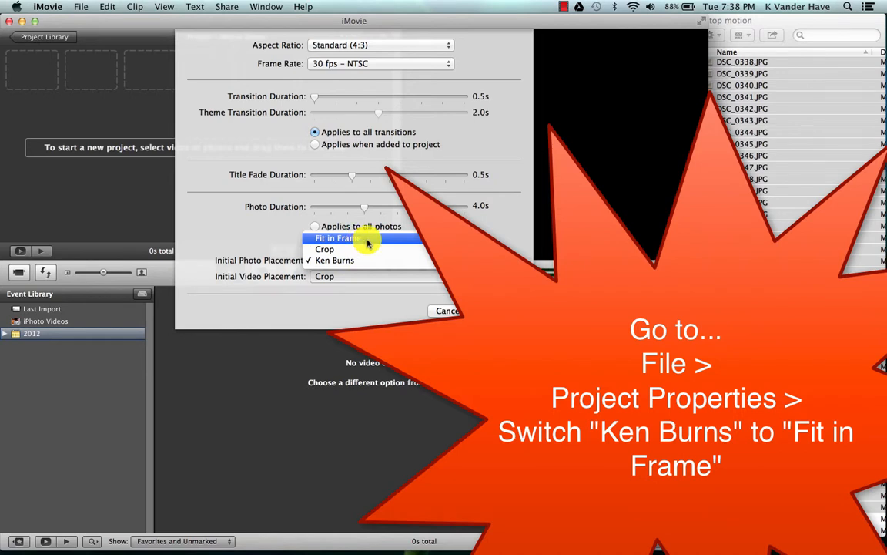
left_click(368, 240)
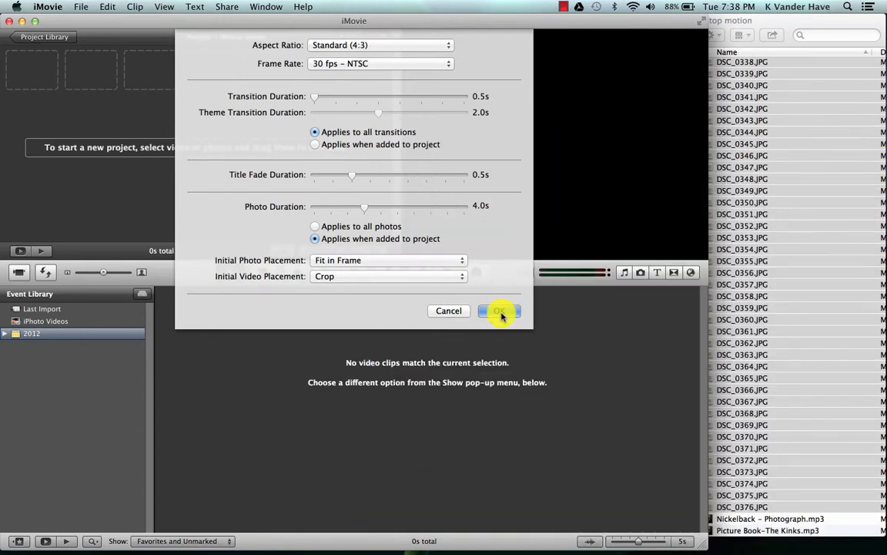
left_click(499, 311)
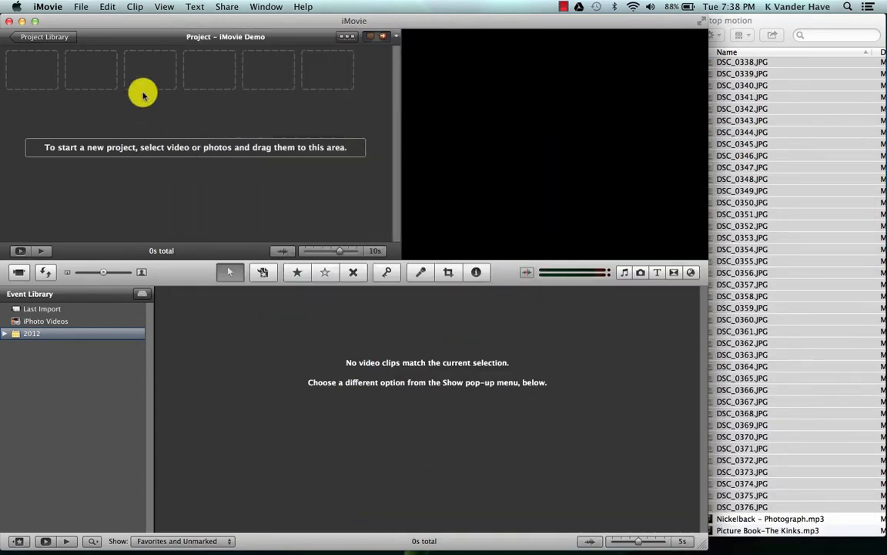
Add the selected DSC JPG photos from the "test stop motion" Finder folder to the empty project, and return to iMovie.
left_click(720, 22)
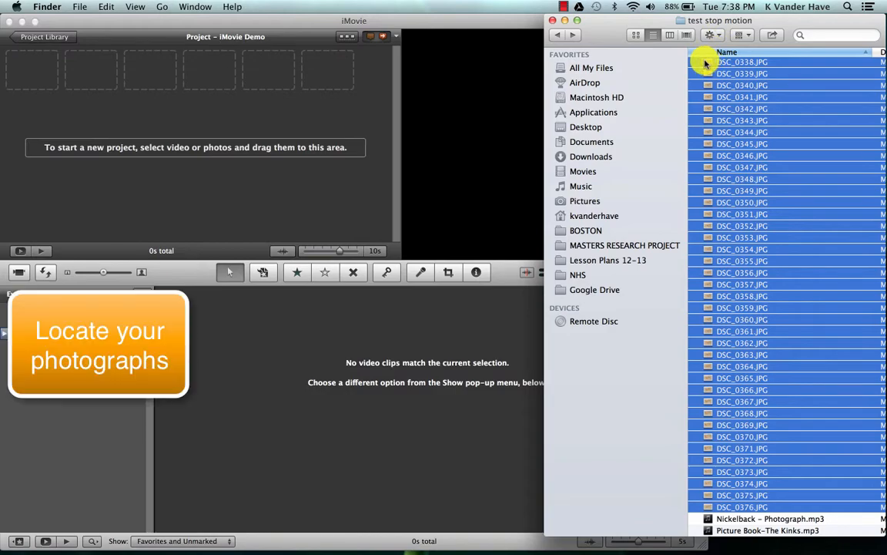
left_click_drag(705, 64, 131, 114)
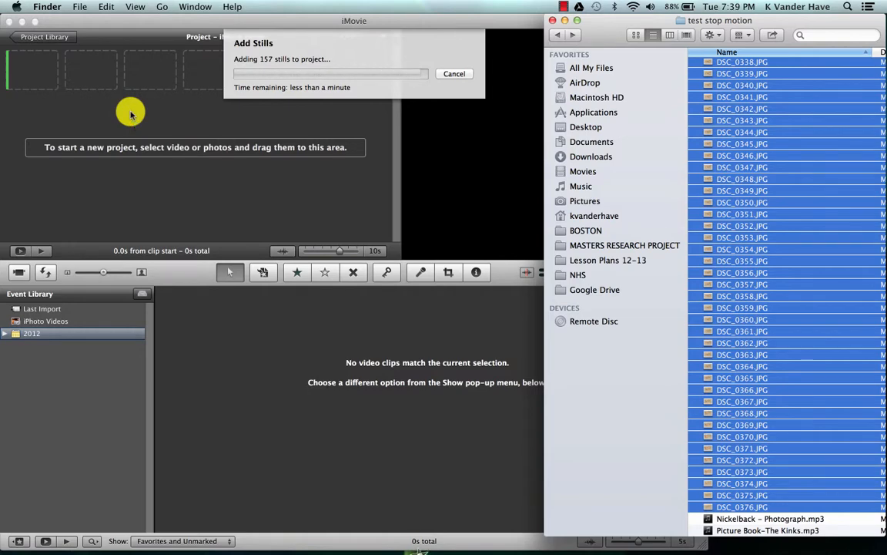
left_click(131, 25)
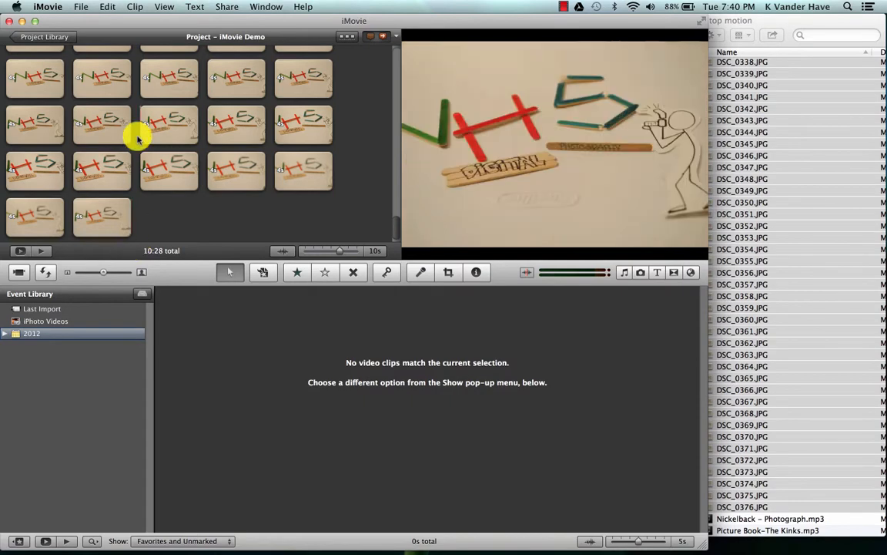
Set the first still's duration to 0.1 s and apply it to all stills in the project.
scroll(137, 139, "up", 10)
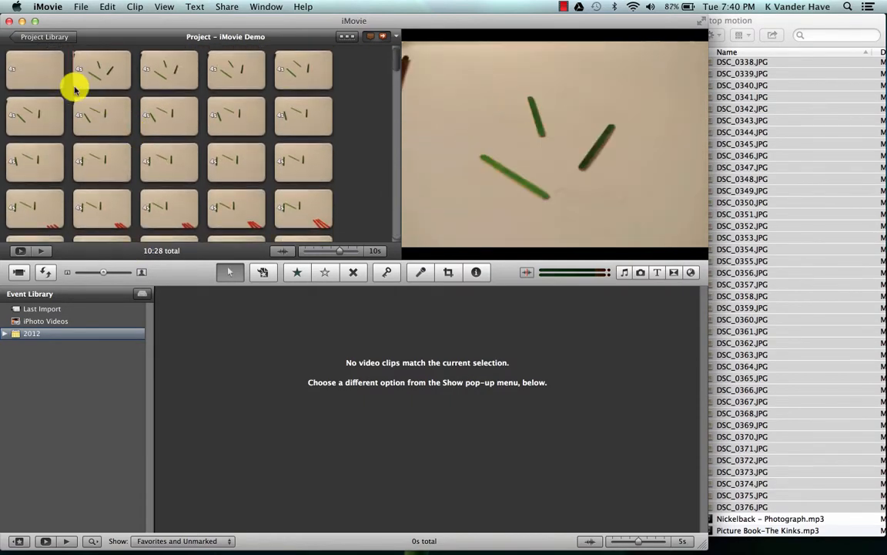
mouse_move(40, 72)
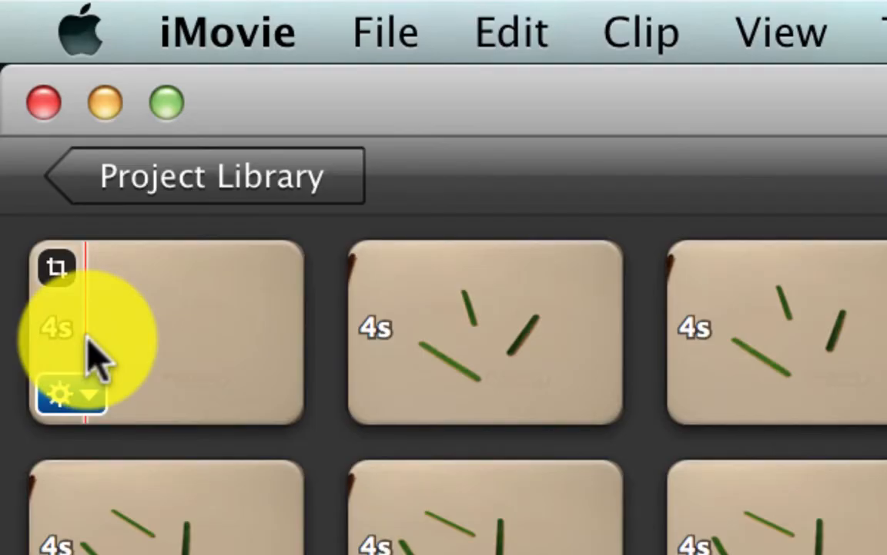
double_click(166, 362)
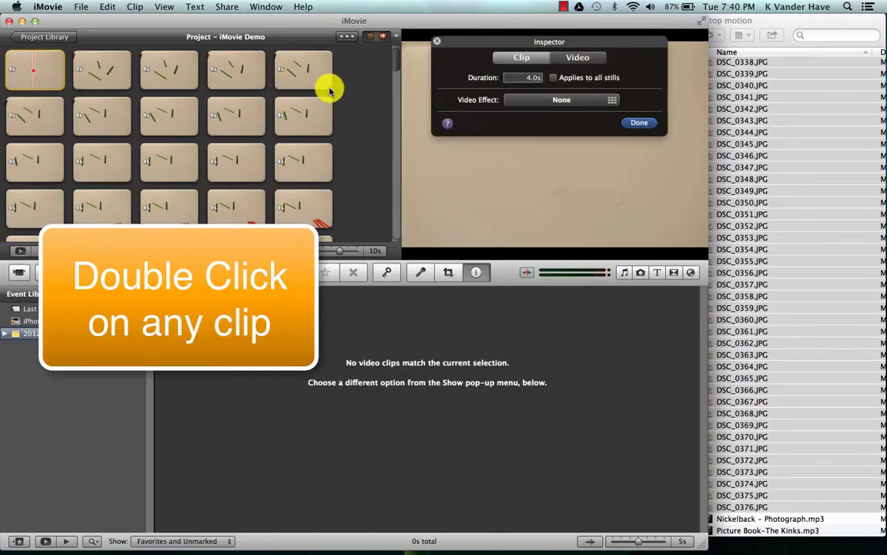
double_click(522, 77)
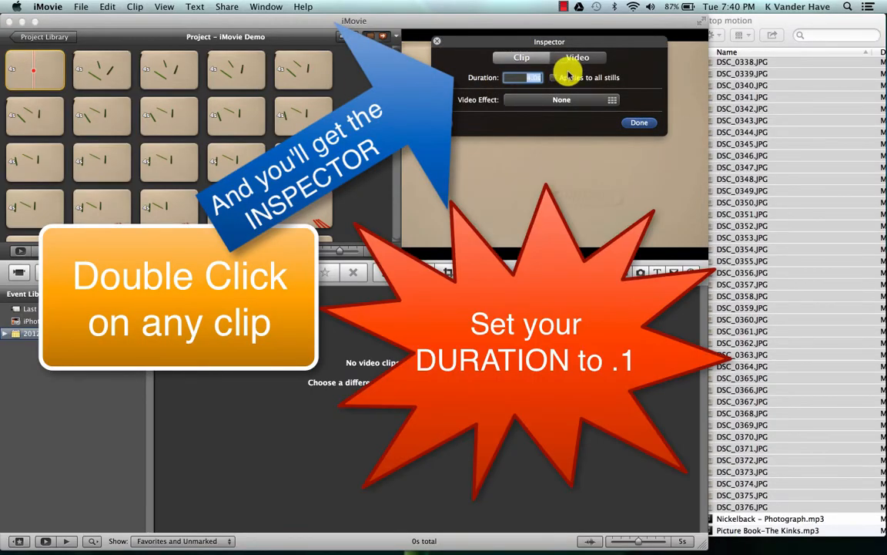
key("BackSpace")
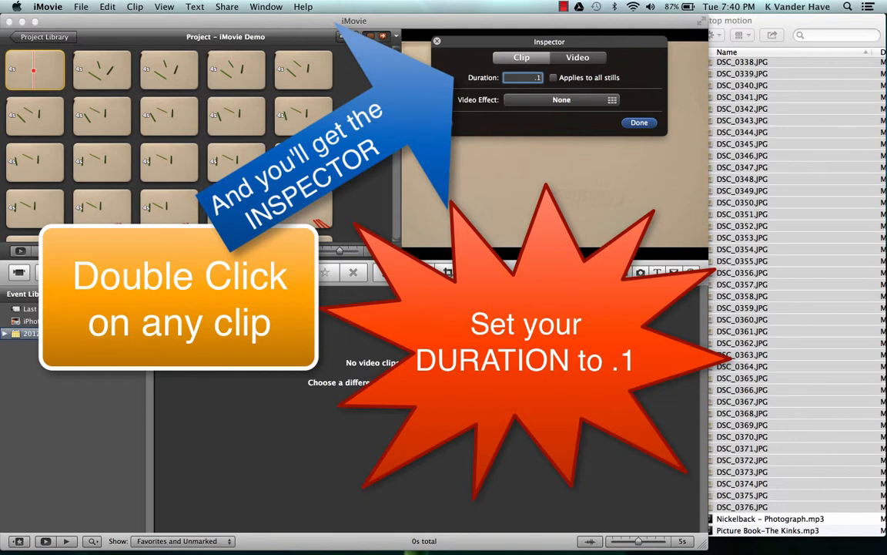
left_click(553, 78)
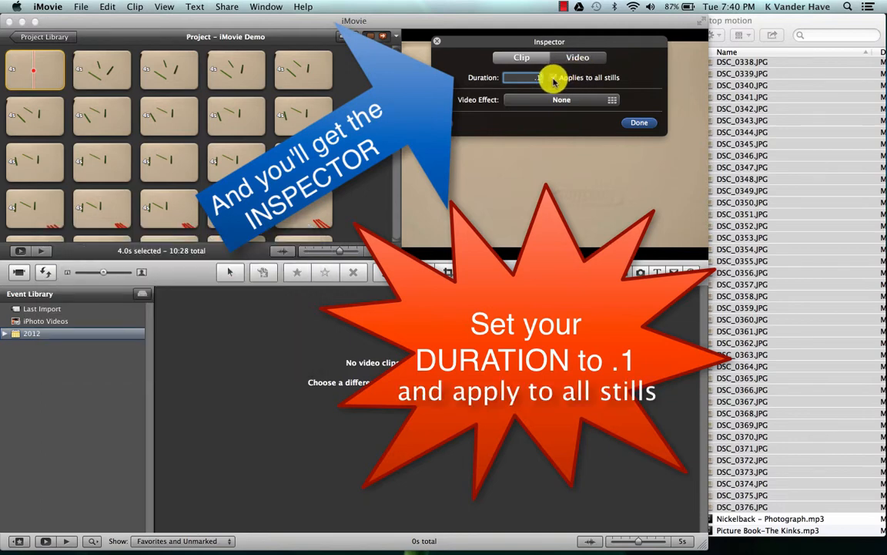
left_click(637, 124)
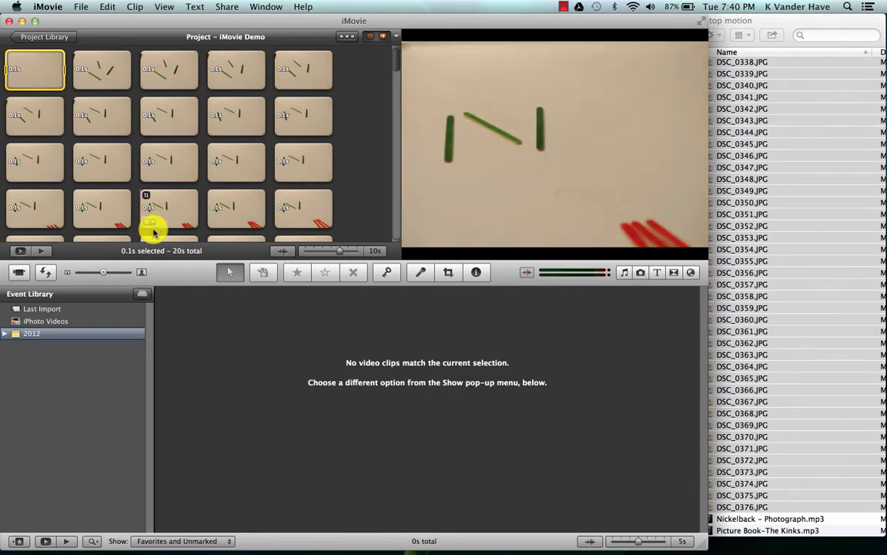
Play the project from its first clip to review the stop-motion animation.
mouse_move(16, 66)
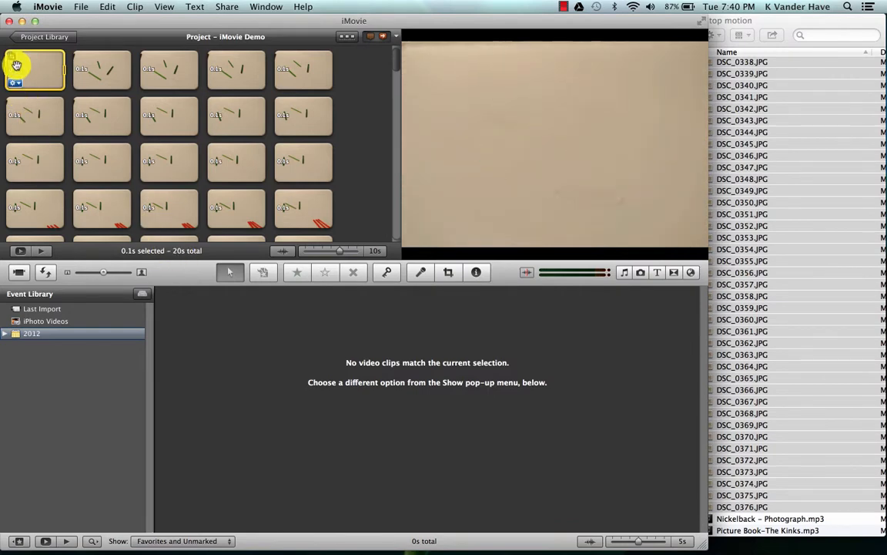
key("space")
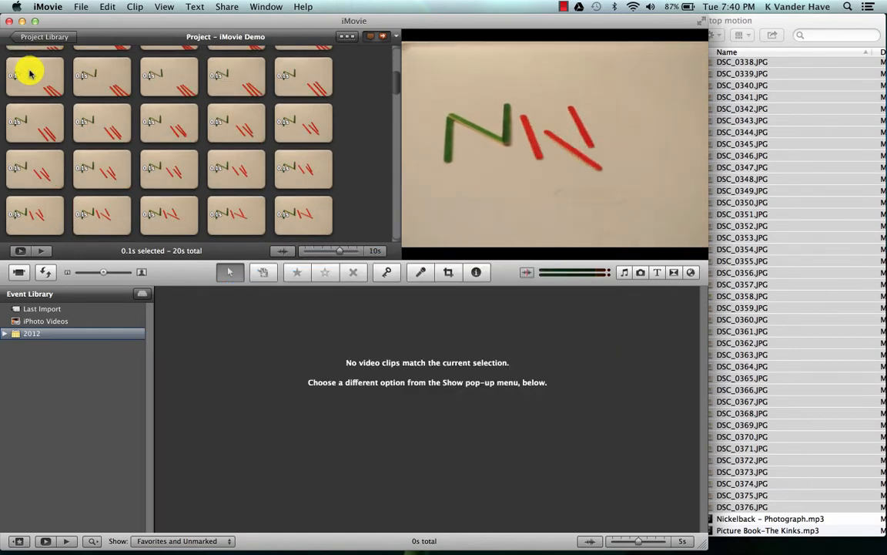
left_click(44, 252)
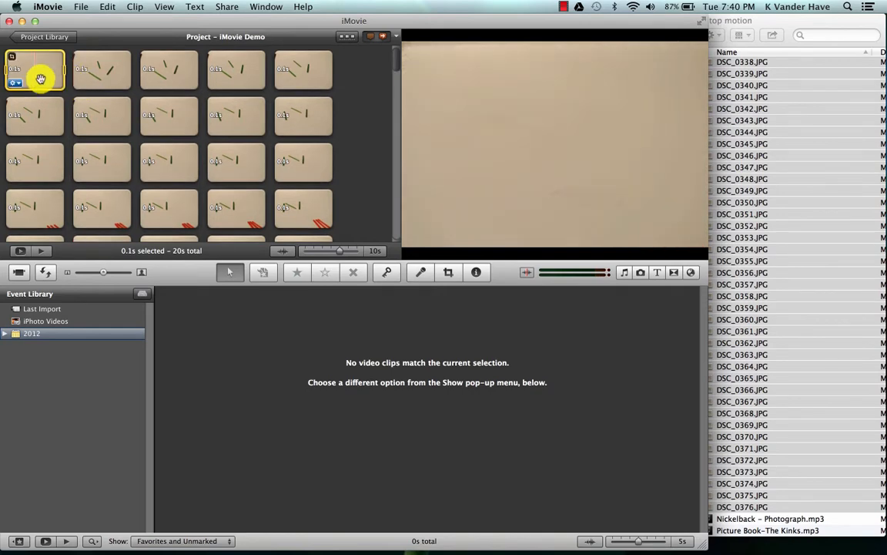
Select all the photos and set their video levels to 26% at the dark end and 83% at the bright end.
key("super+a")
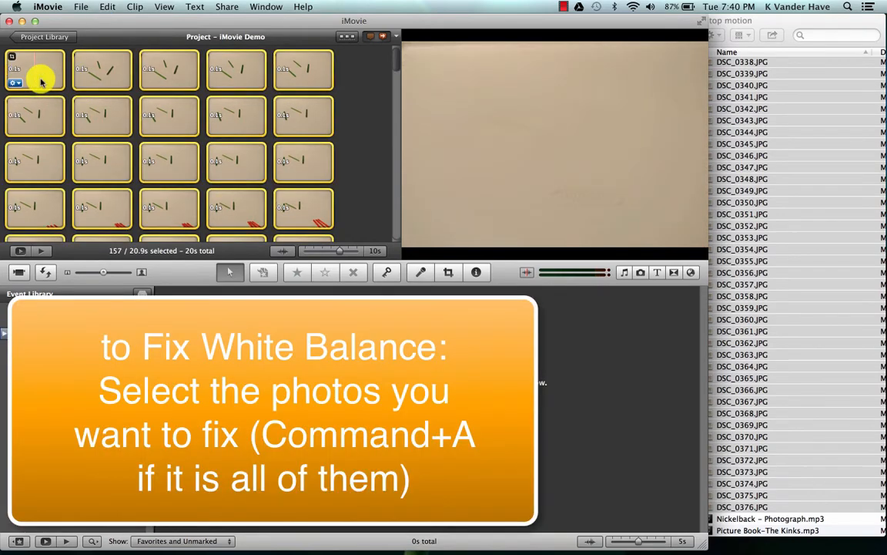
double_click(38, 77)
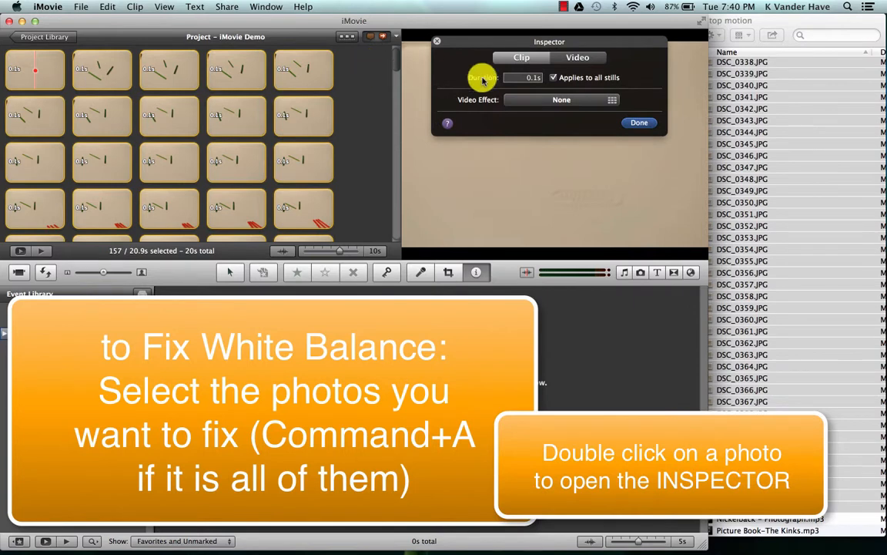
left_click(577, 57)
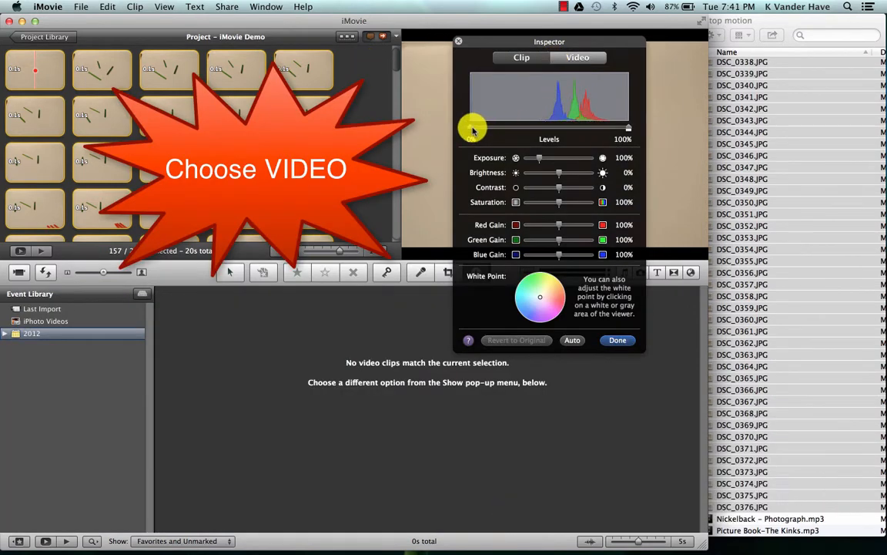
left_click_drag(473, 130, 514, 128)
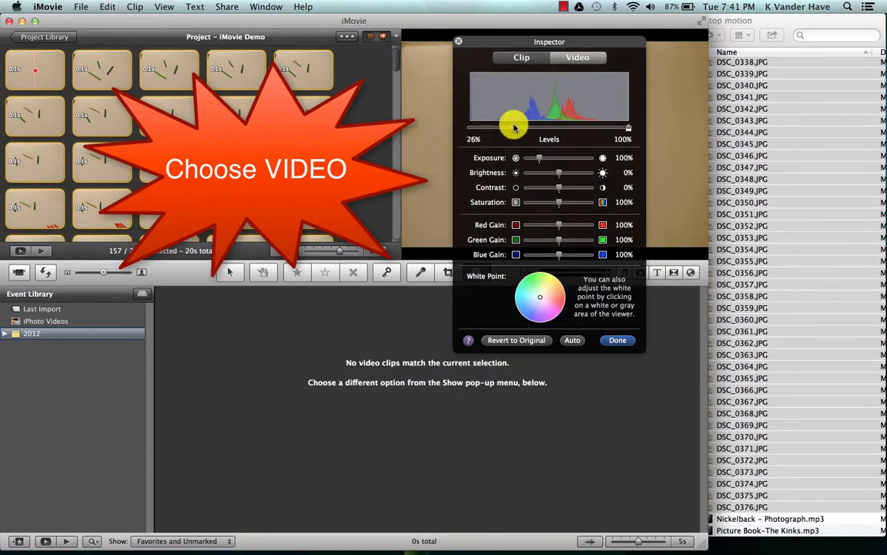
left_click_drag(629, 129, 602, 129)
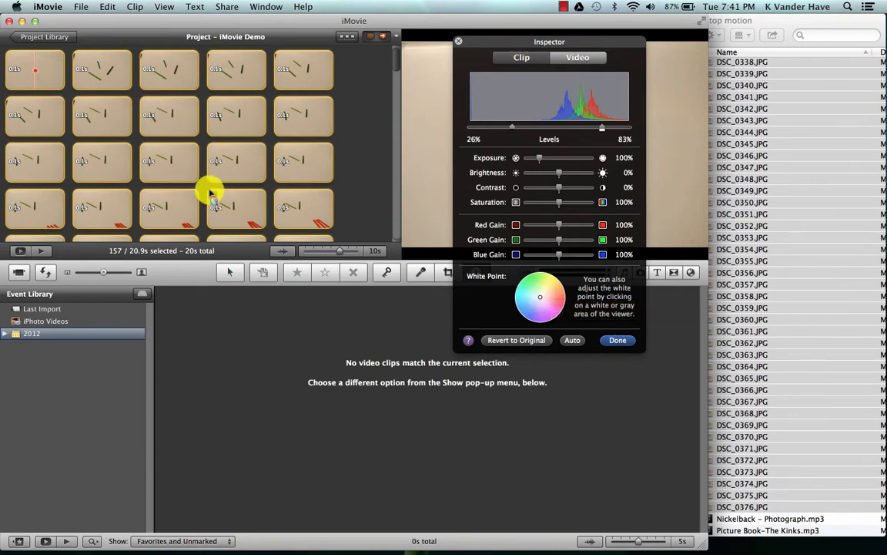
Correct the white balance of the selected photos by shifting the white point towards blue, using a clip with sticks as the preview.
left_click(239, 214)
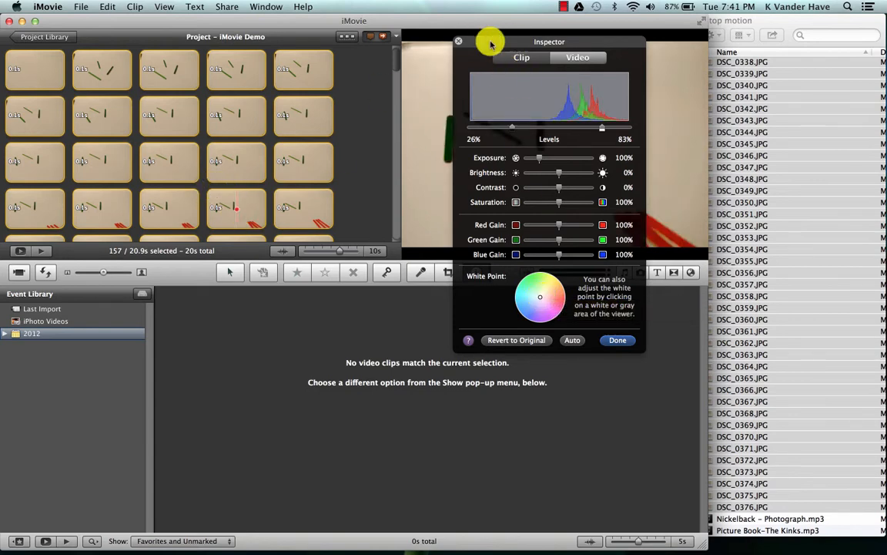
left_click_drag(490, 47, 699, 28)
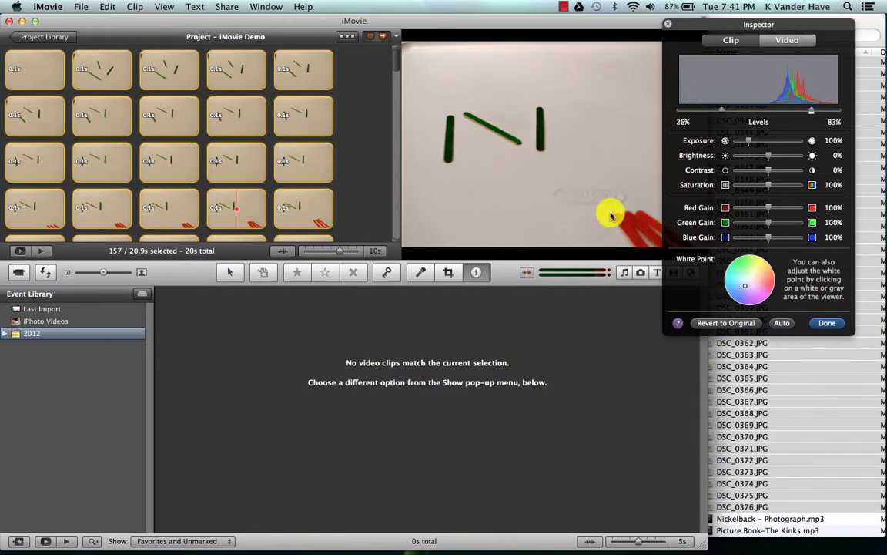
left_click(827, 324)
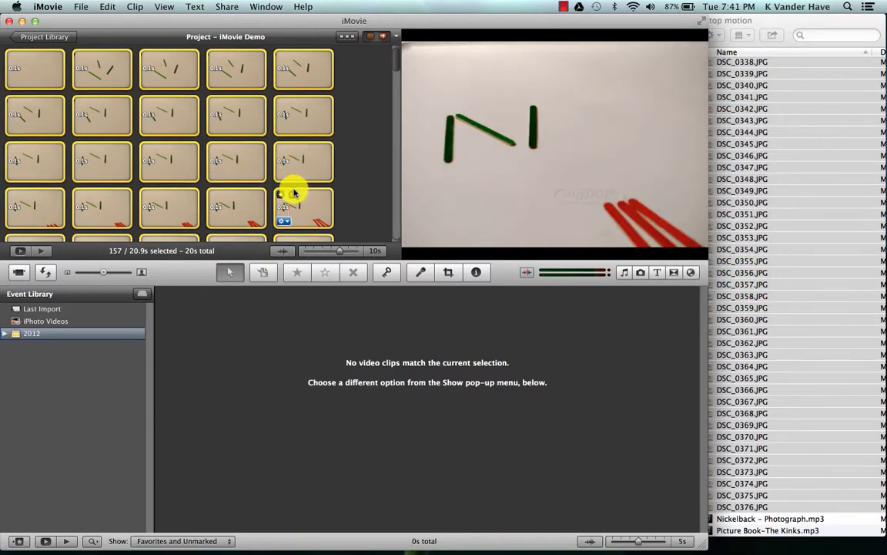
Add a Fade to Black transition at the beginning and at the end of the project.
scroll(292, 188, "down", 5)
scroll(293, 189, "up", 5)
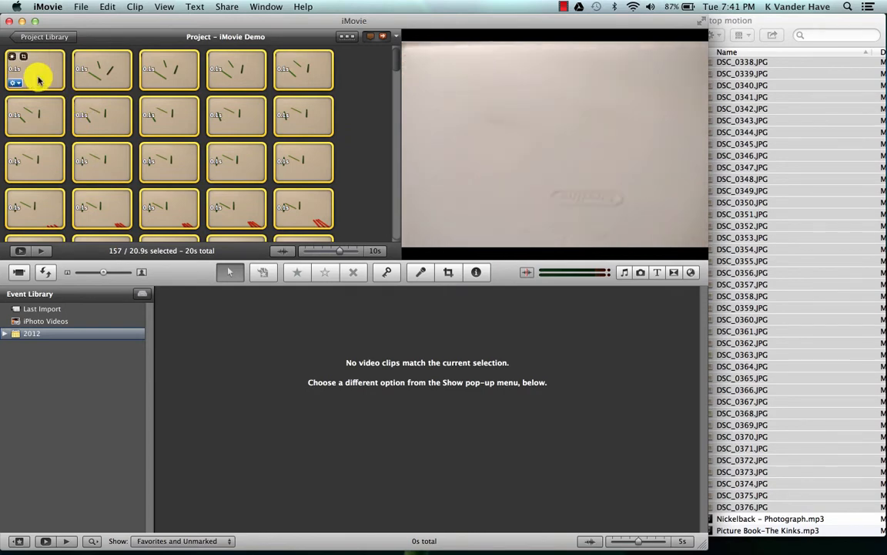
left_click(676, 274)
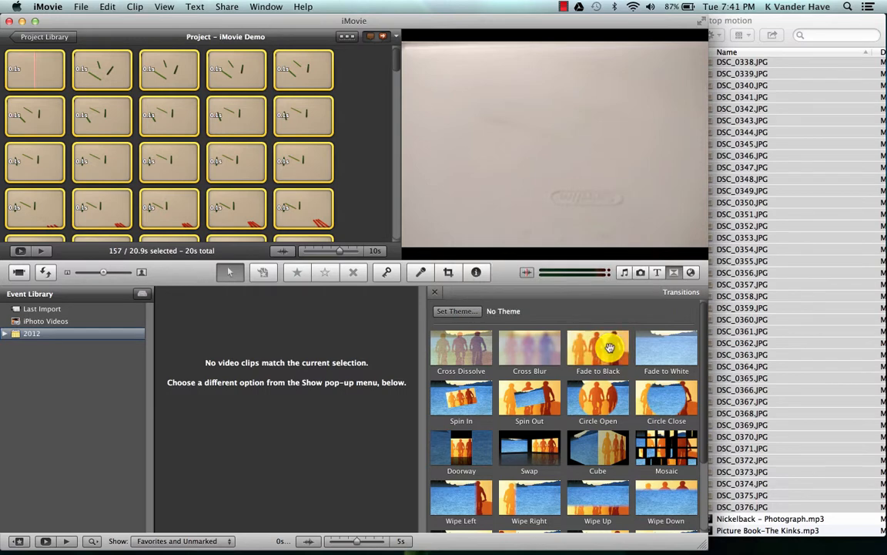
left_click_drag(609, 350, 6, 71)
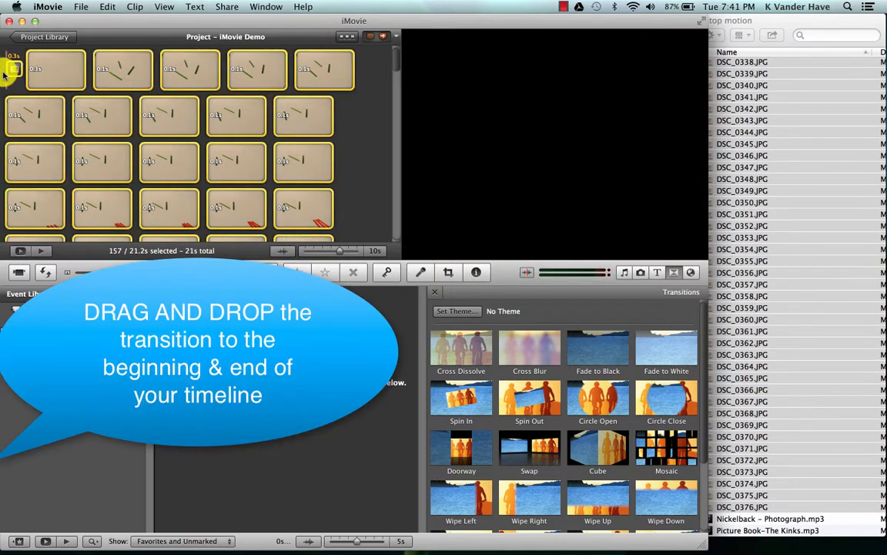
scroll(320, 142, "down", 15)
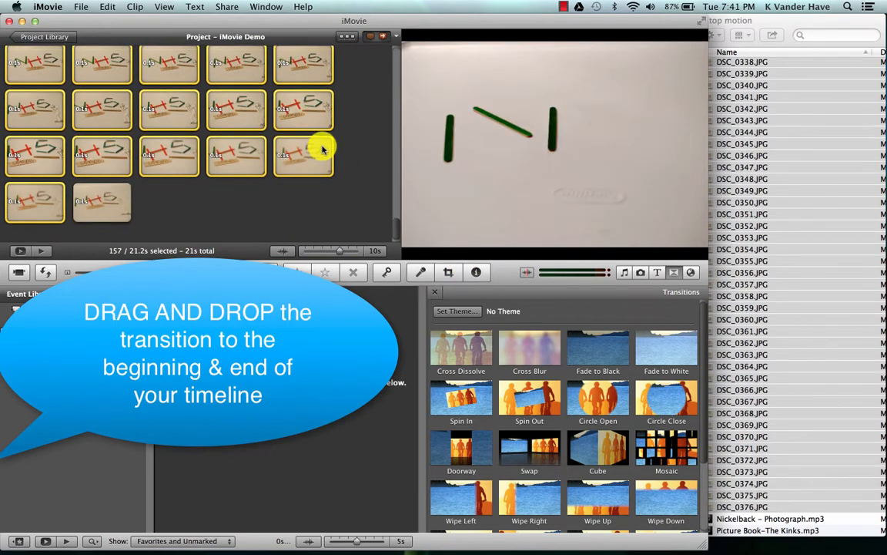
left_click_drag(593, 358, 176, 221)
scroll(177, 221, "up", 15)
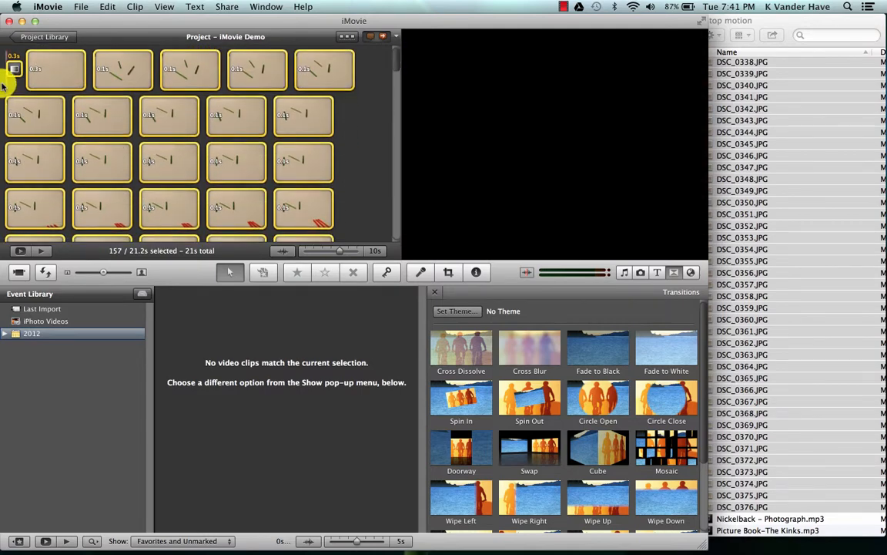
Play the fades at the beginning and end of the project and inspect the opening transition's settings.
key("space")
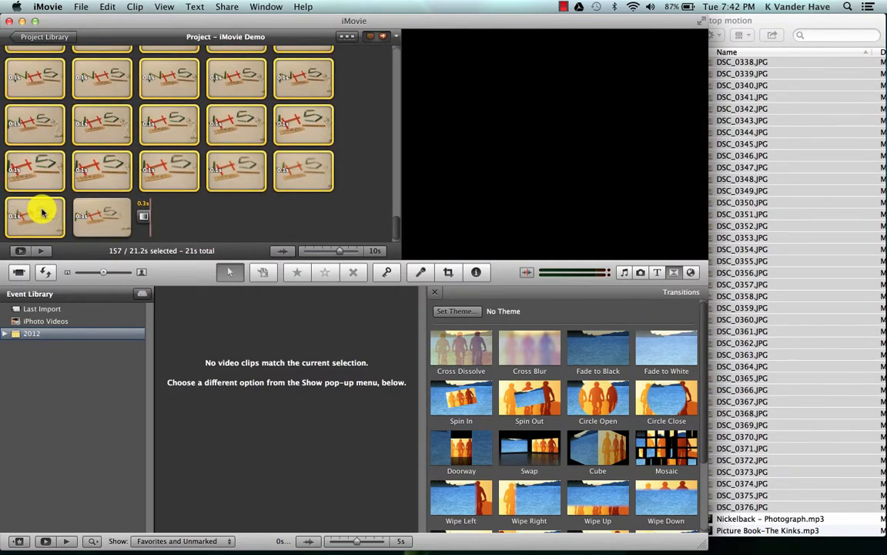
key("space")
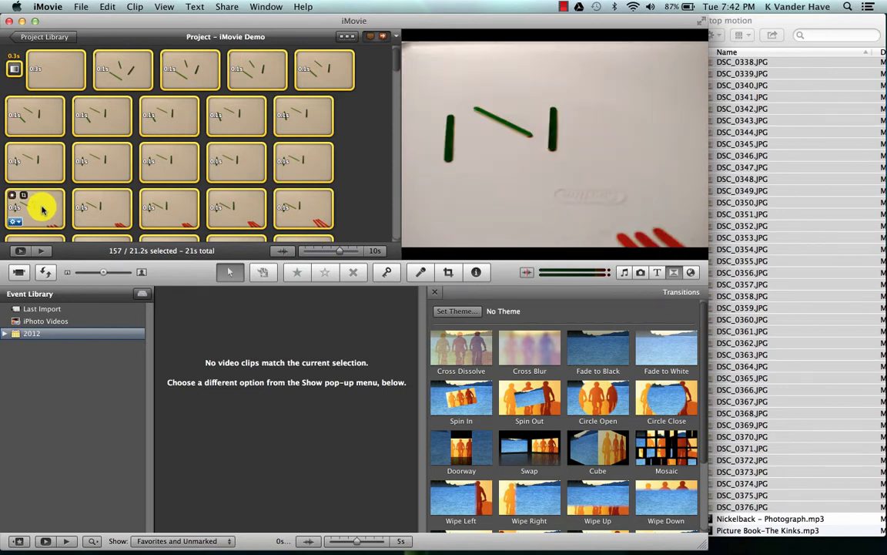
left_click(14, 69)
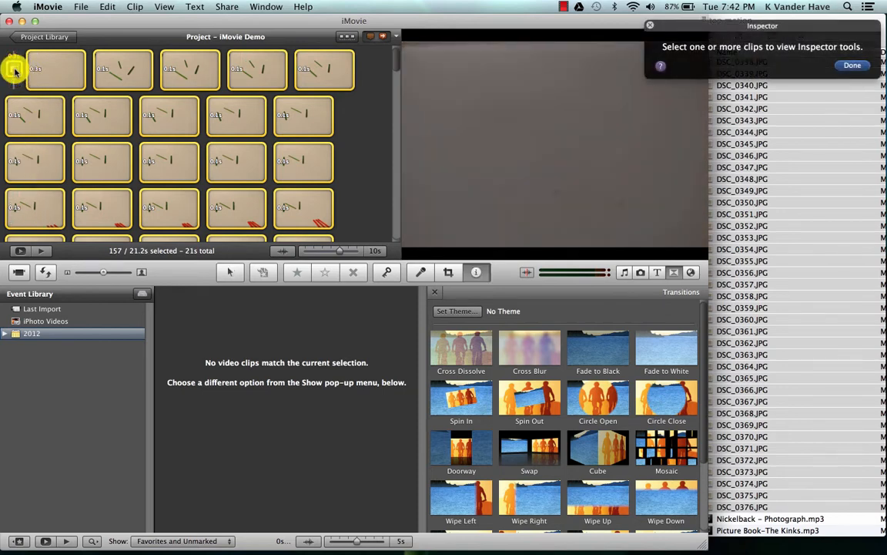
left_click(851, 64)
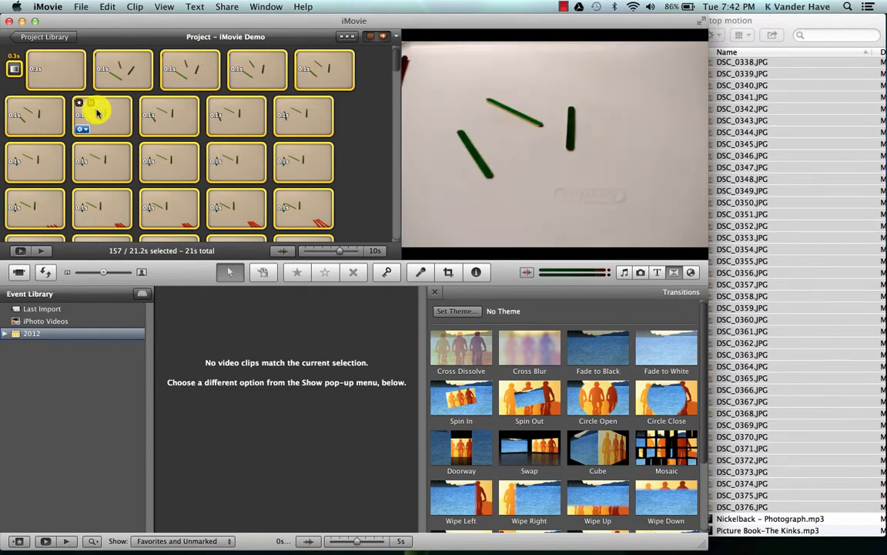
left_click(368, 154)
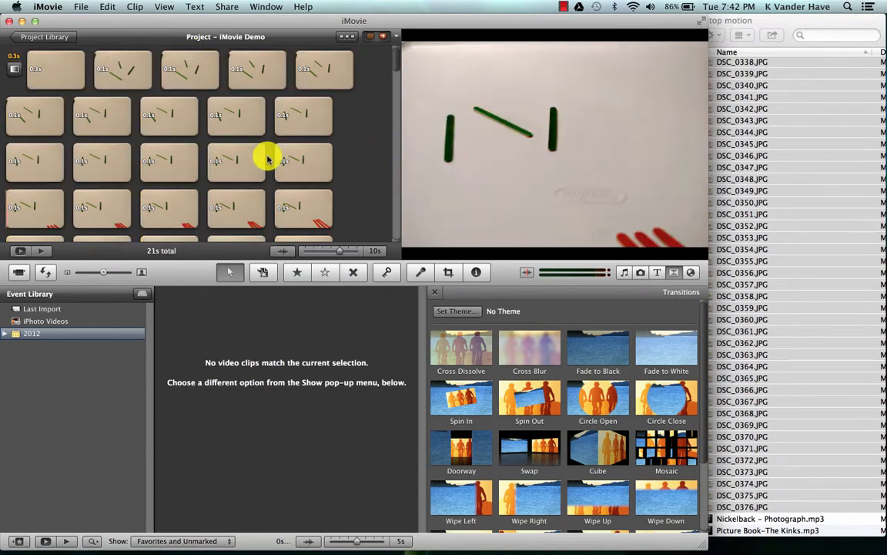
double_click(14, 69)
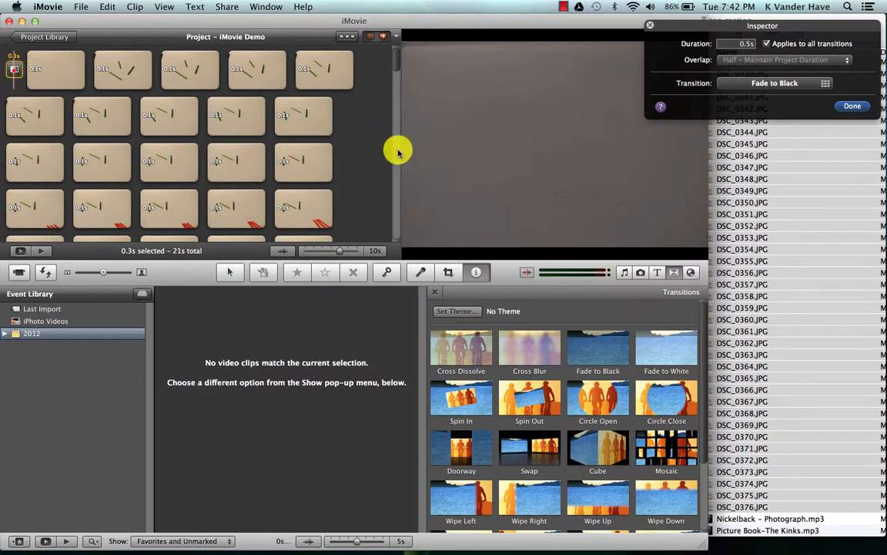
left_click(855, 109)
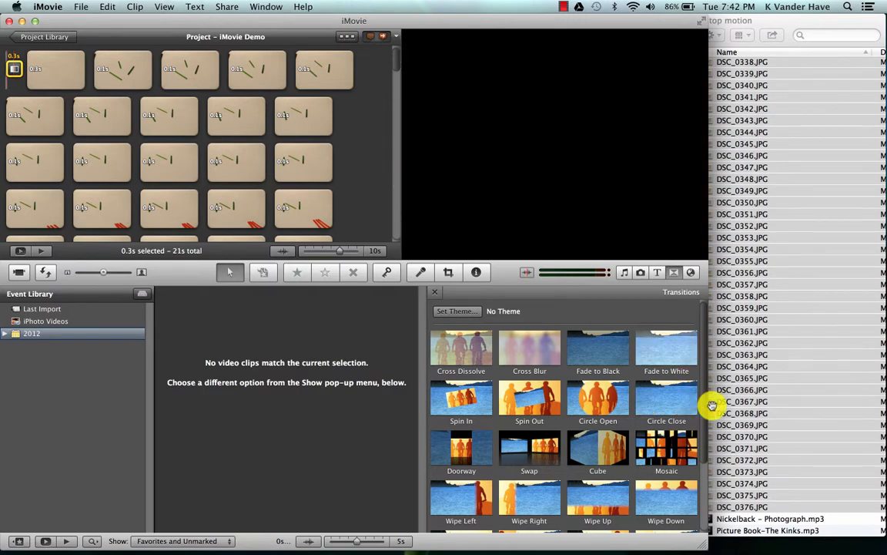
Open Picture Book-The Kinks.mp3 from Finder in iTunes, decline the iTunes update, and return to iMovie.
left_click(744, 531)
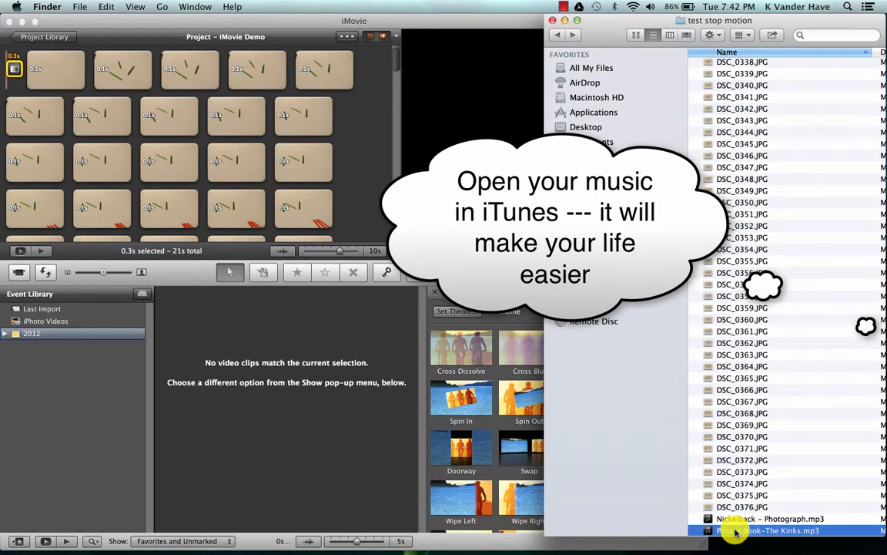
double_click(735, 531)
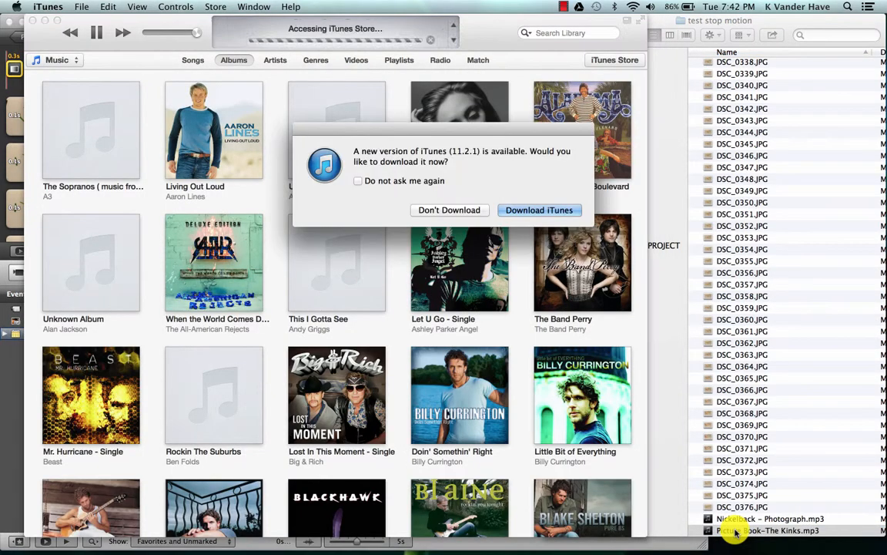
left_click(454, 211)
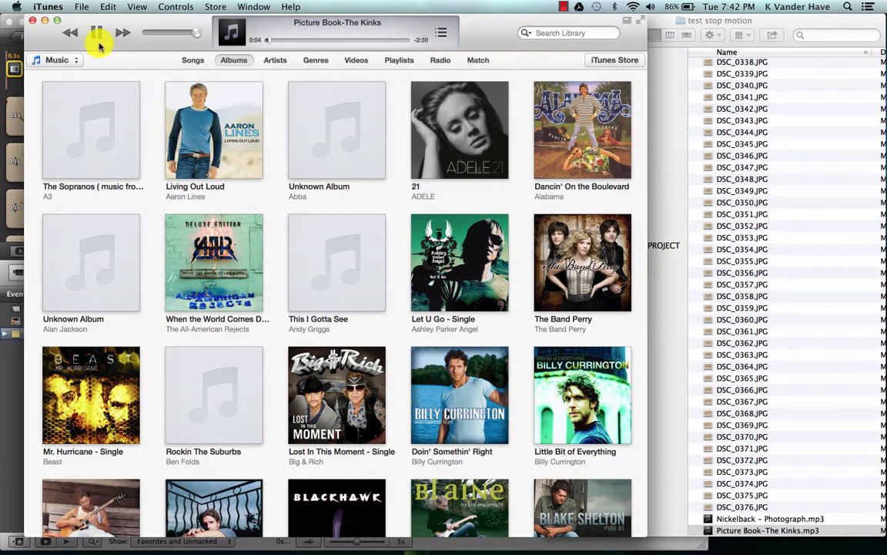
key("super+h")
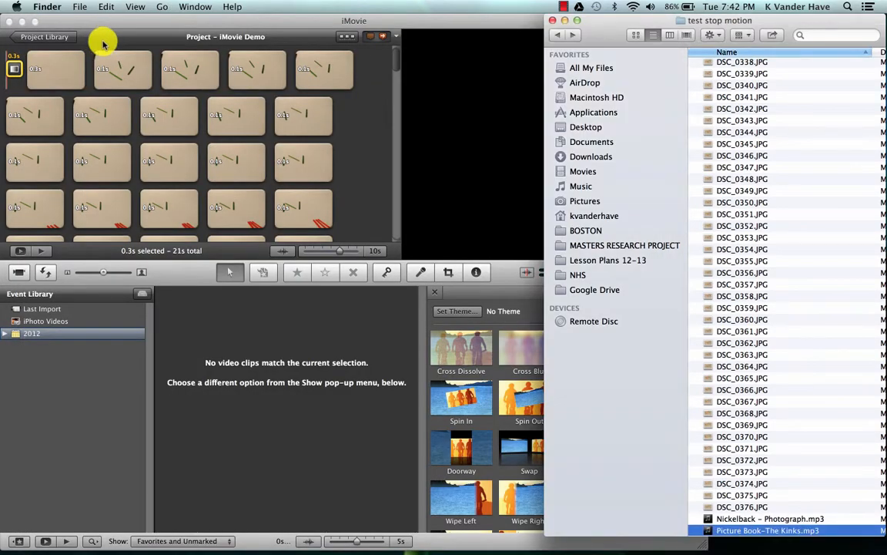
left_click(110, 29)
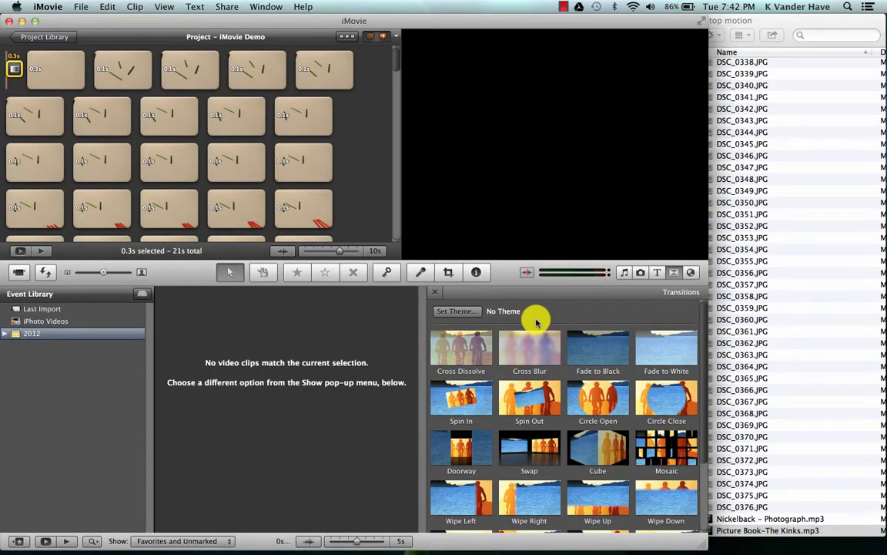
Search the iTunes music for "picture" and add Picture Book-The Kinks to the project, starting at the first photo.
left_click(627, 274)
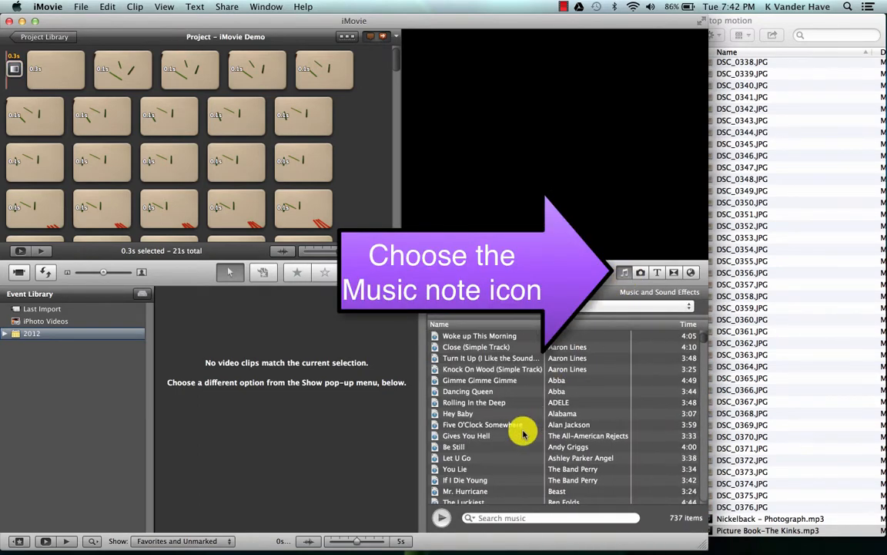
scroll(487, 447, "down", 15)
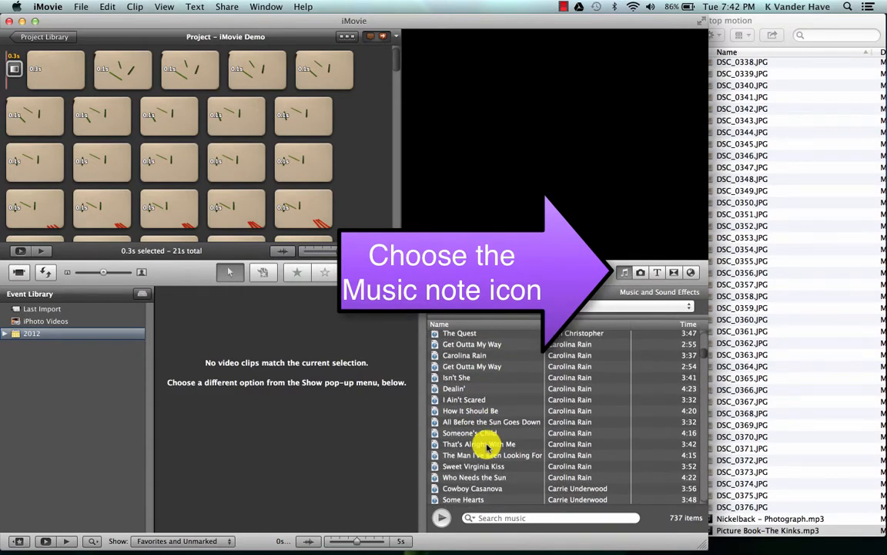
left_click(485, 518)
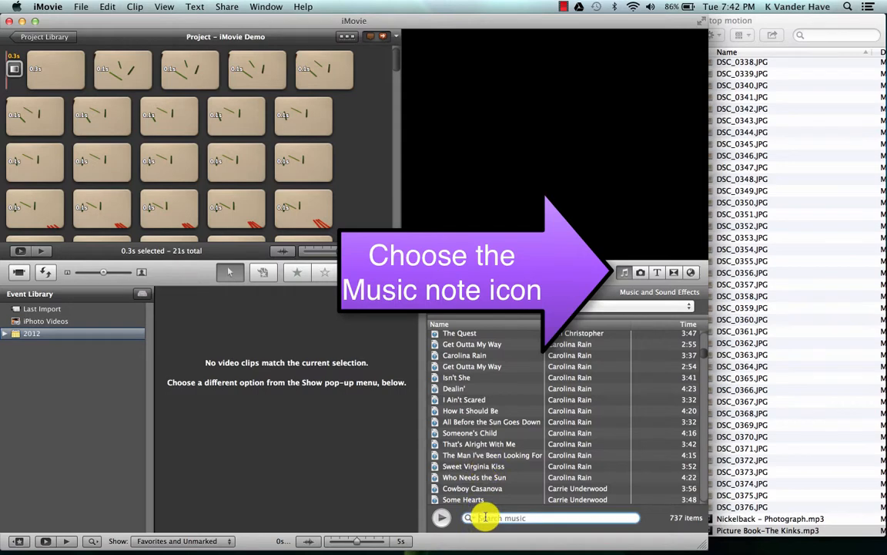
type("pictu")
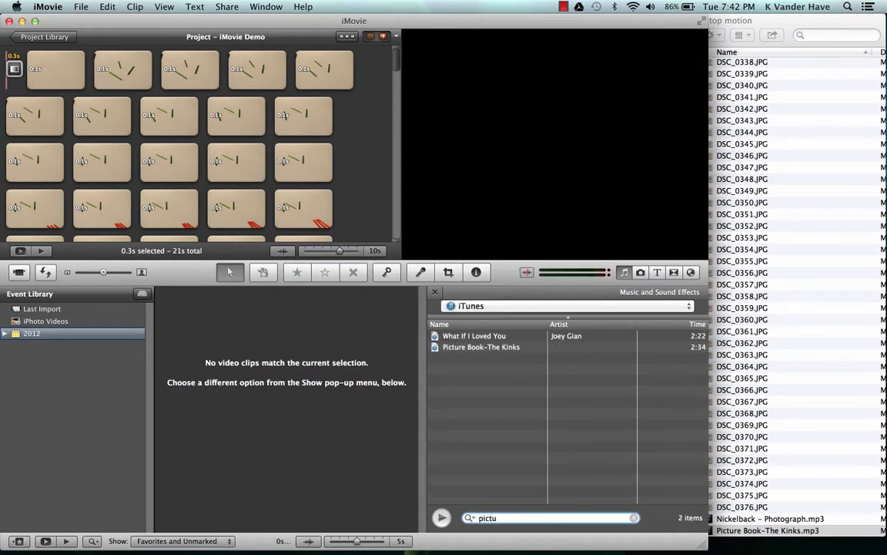
type("re")
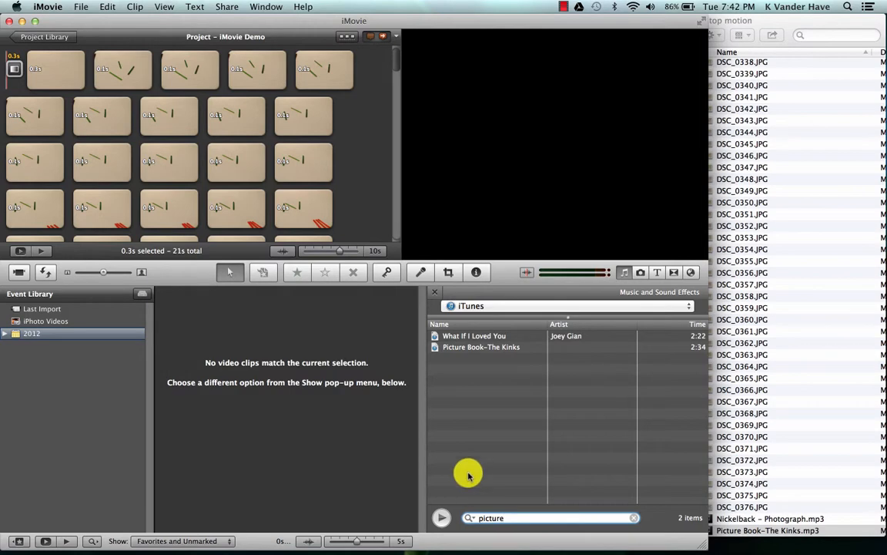
left_click(453, 348)
left_click_drag(453, 350, 27, 96)
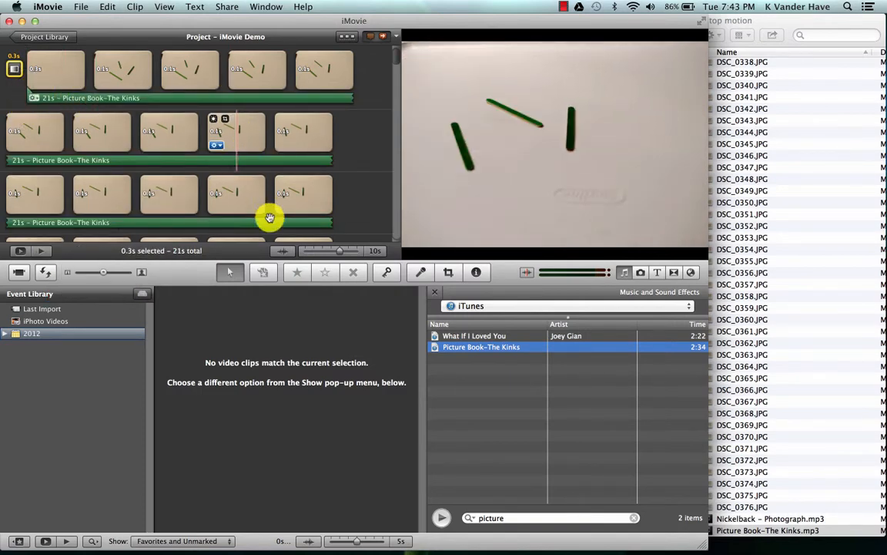
Show the audio waveforms in the project and enlarge the project area downwards.
left_click(285, 255)
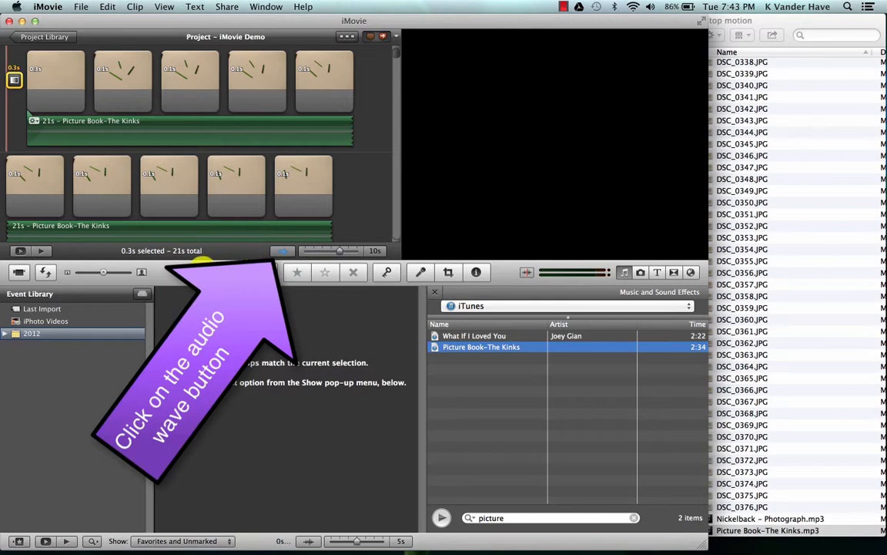
left_click_drag(204, 266, 217, 318)
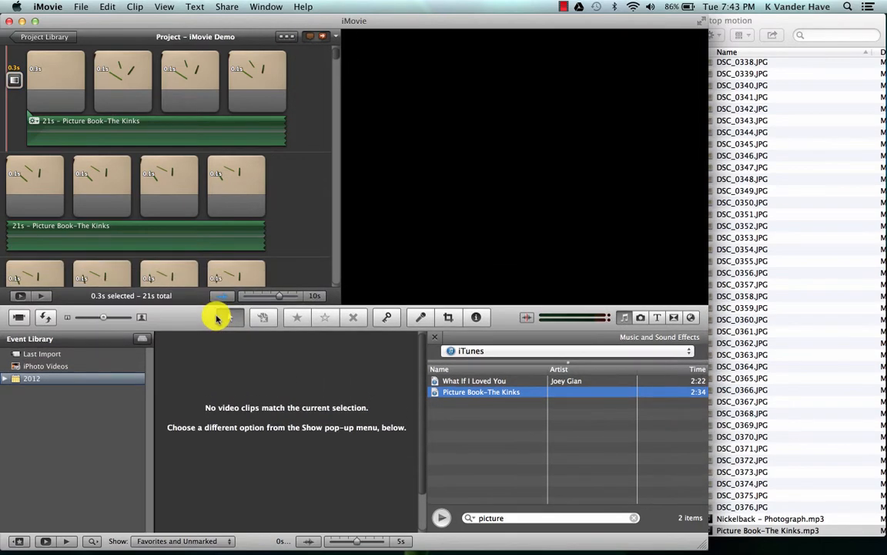
Split the song where its sound begins and delete the silent part before the split.
scroll(193, 238, "down", 3)
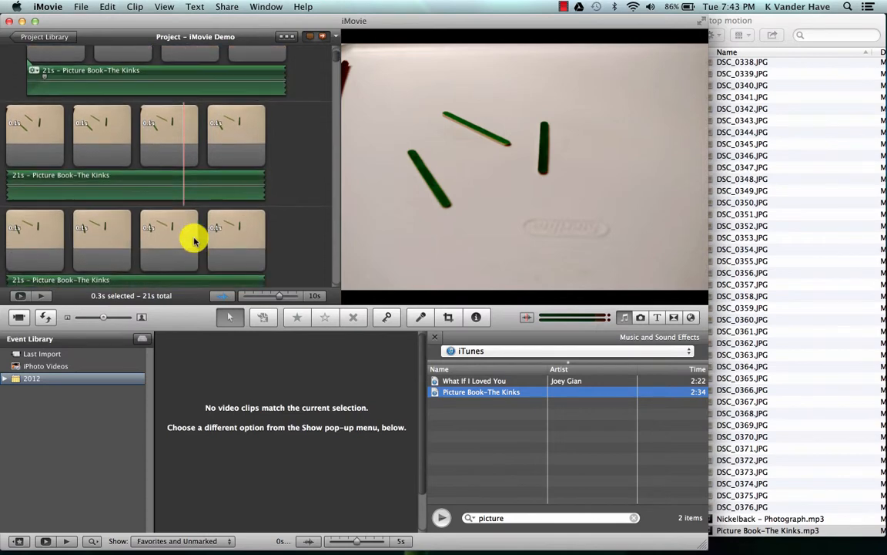
scroll(193, 241, "down", 2)
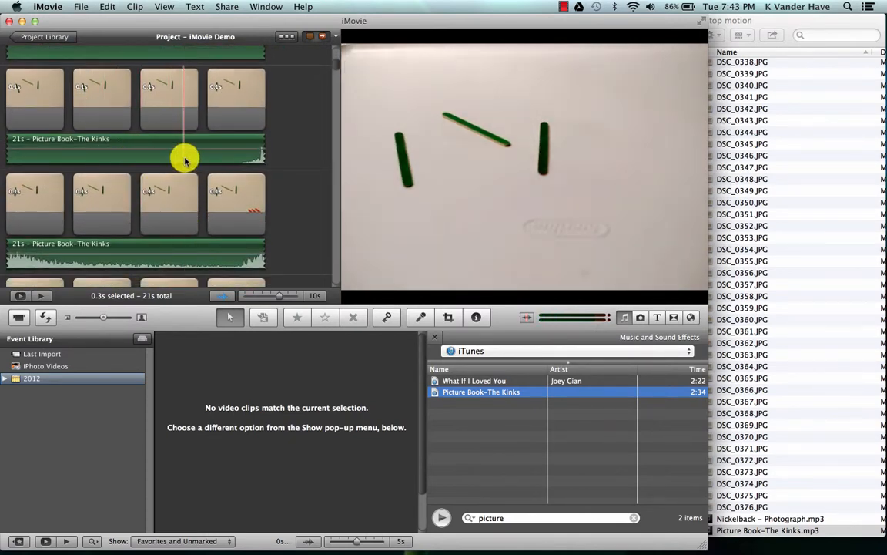
right_click(238, 157)
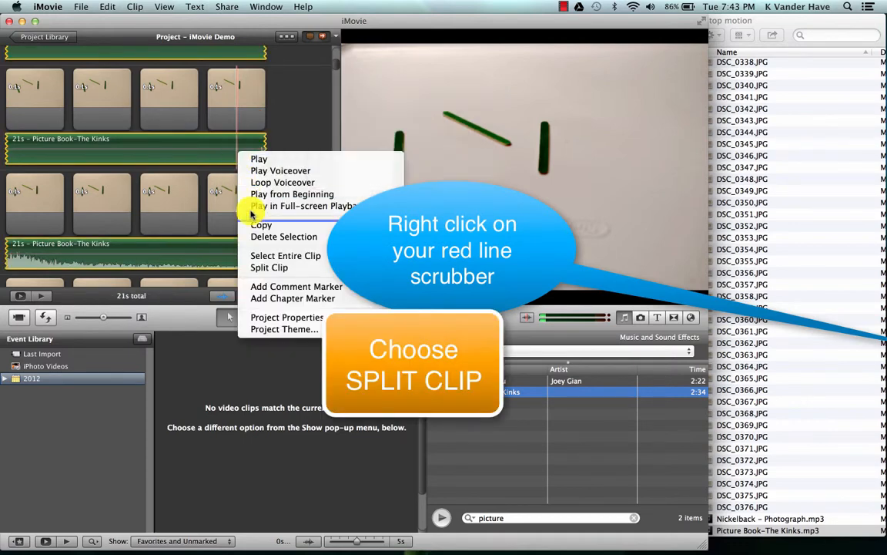
left_click(264, 267)
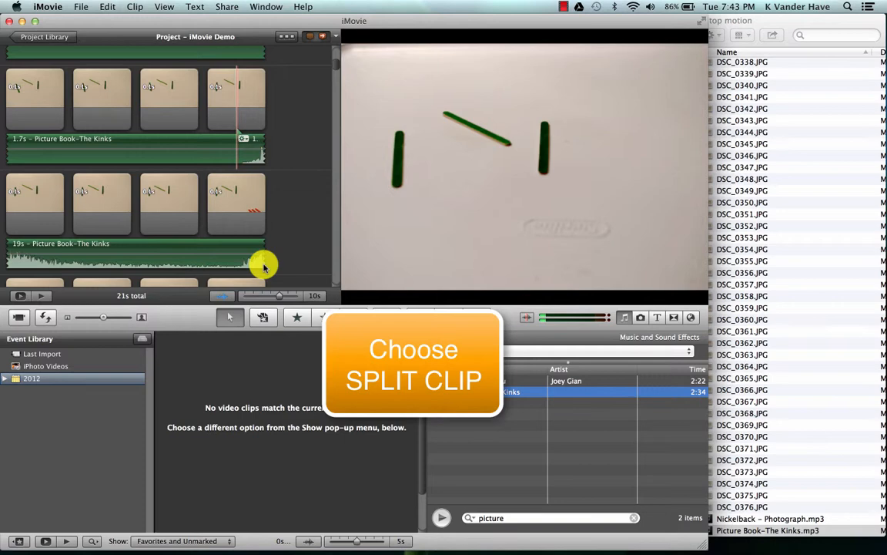
left_click(156, 141)
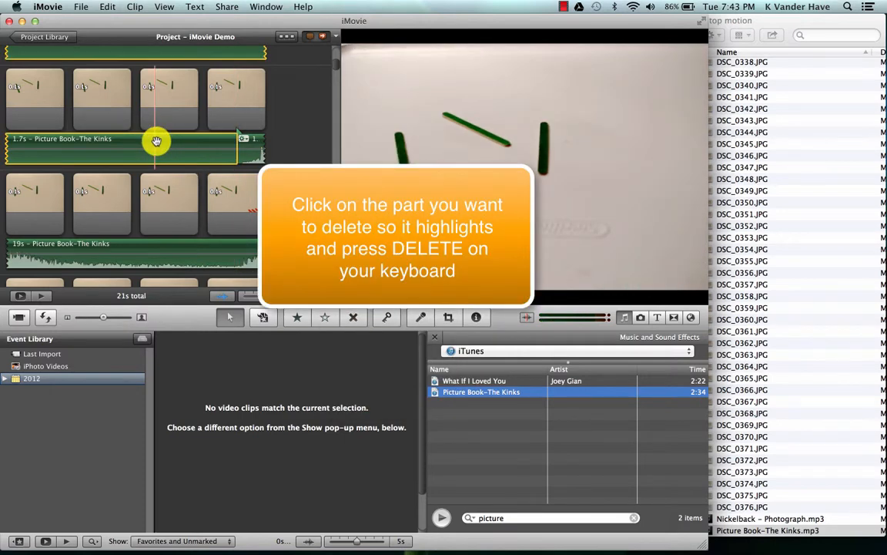
key("Delete")
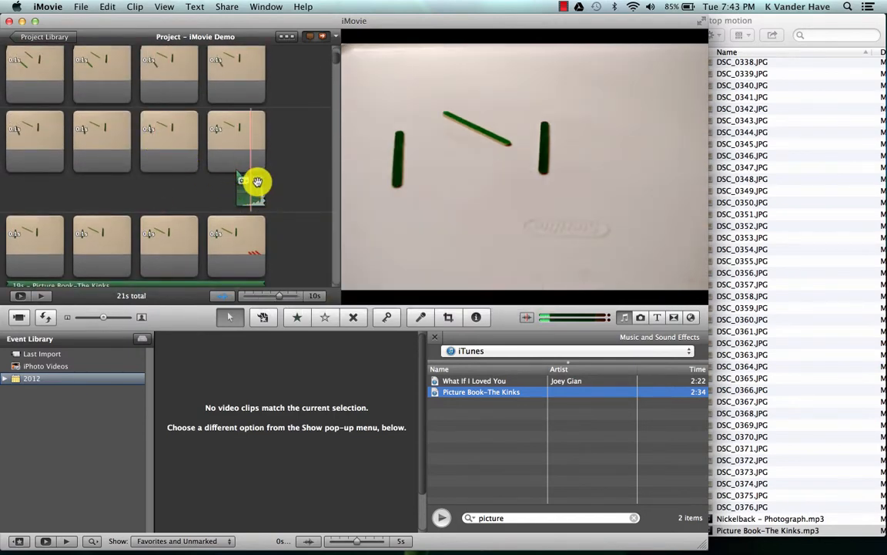
Move the remaining song to the very start of the project and extend its end to the last photo.
left_click_drag(257, 182, 23, 48)
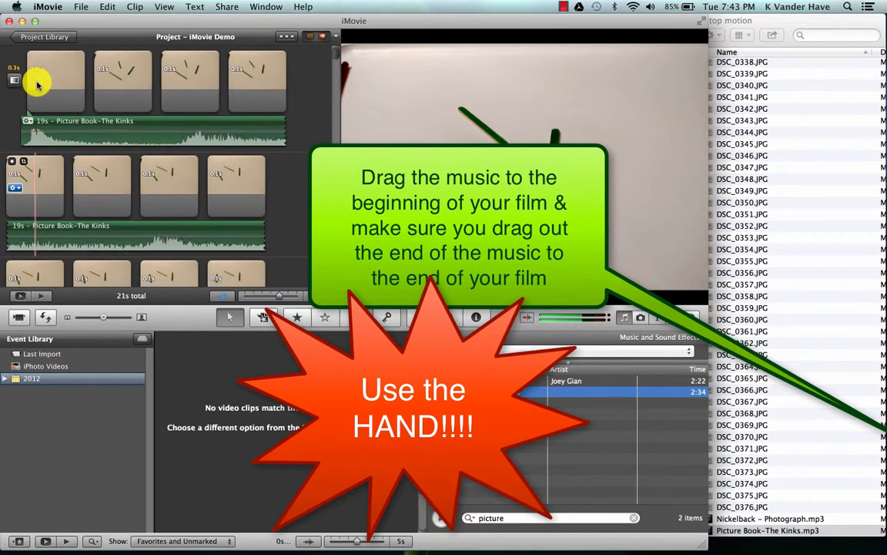
left_click_drag(51, 120, 6, 114)
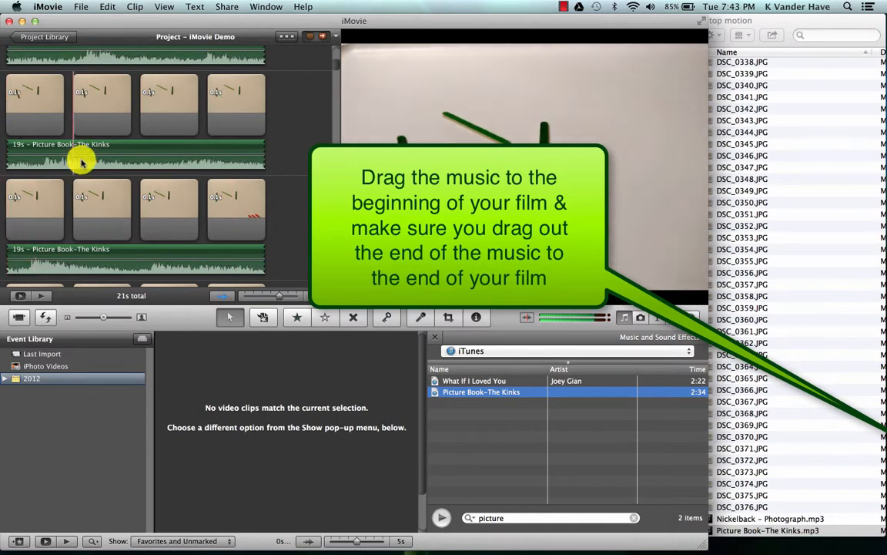
scroll(79, 158, "down", 3)
scroll(83, 163, "down", 2)
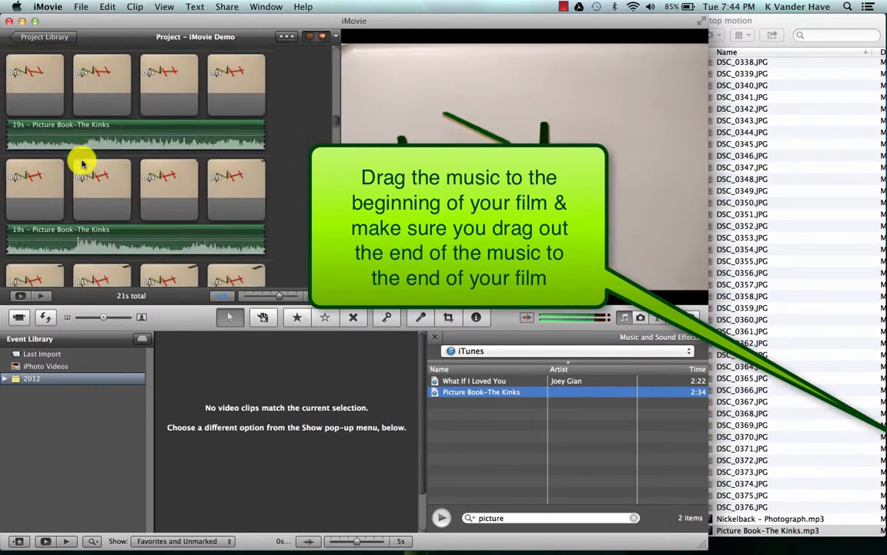
scroll(83, 163, "down", 4)
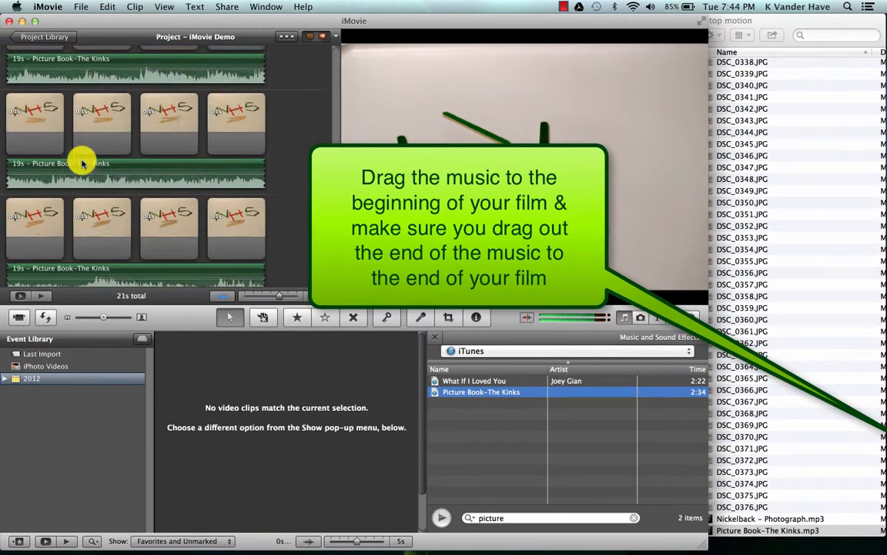
scroll(83, 162, "down", 5)
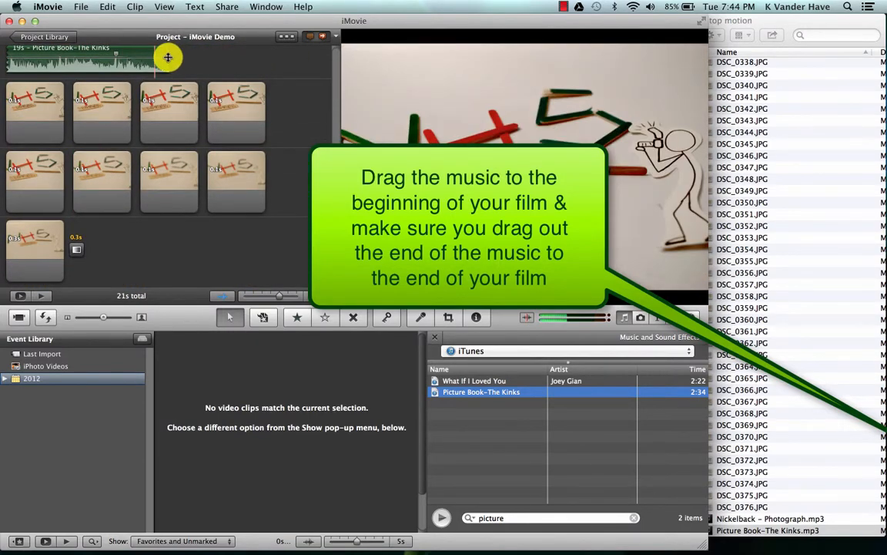
left_click_drag(168, 57, 101, 275)
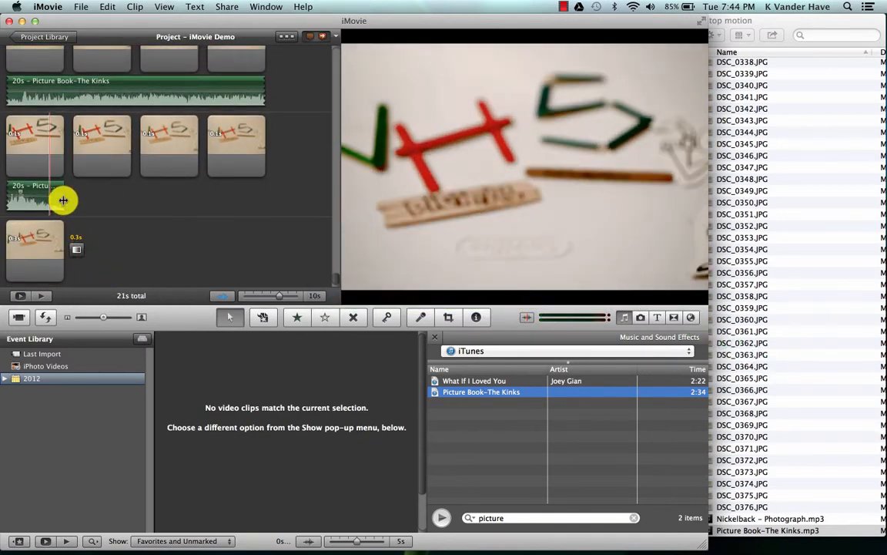
left_click_drag(65, 200, 63, 271)
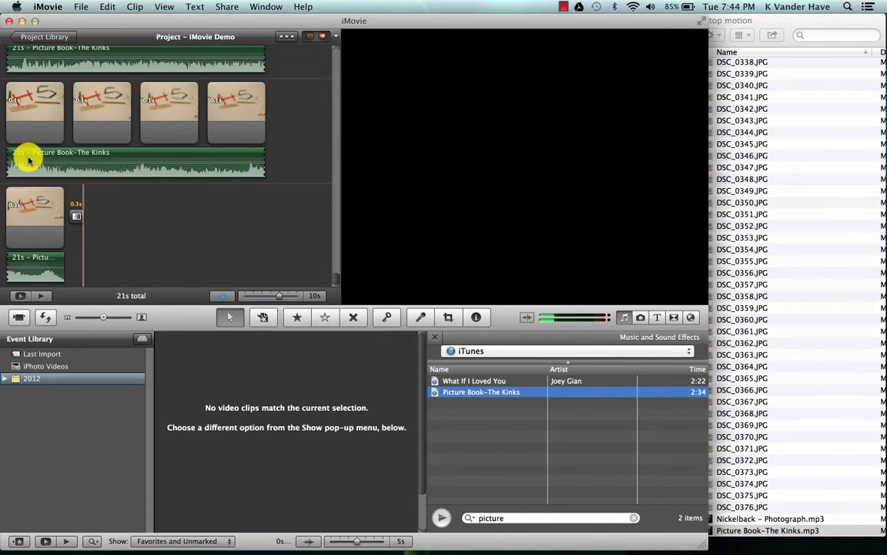
Give the Picture Book-The Kinks audio clip a manual fade-out of 1.7 s.
double_click(139, 154)
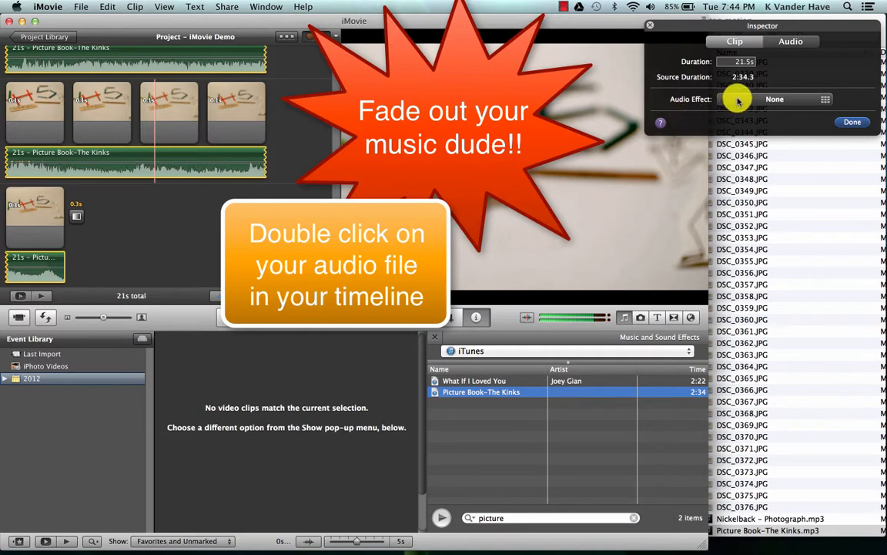
left_click(784, 40)
left_click_drag(781, 28, 415, 43)
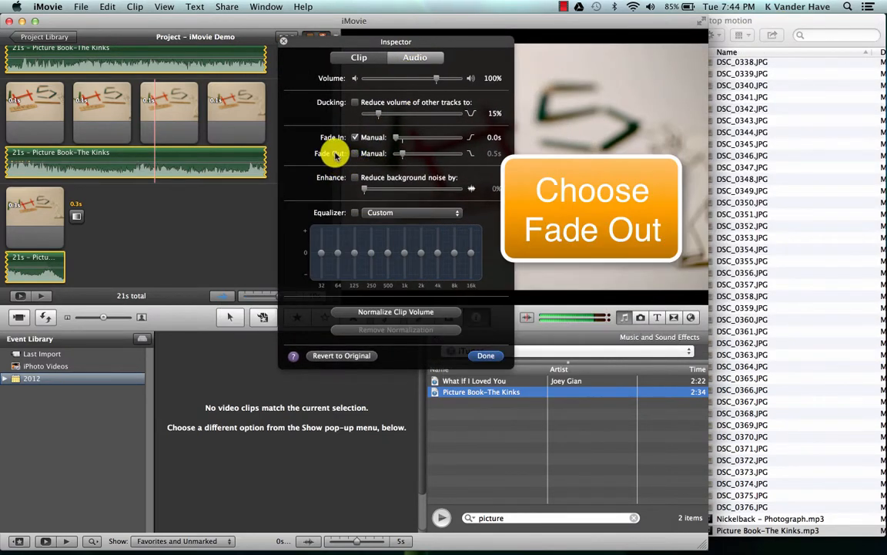
left_click(354, 153)
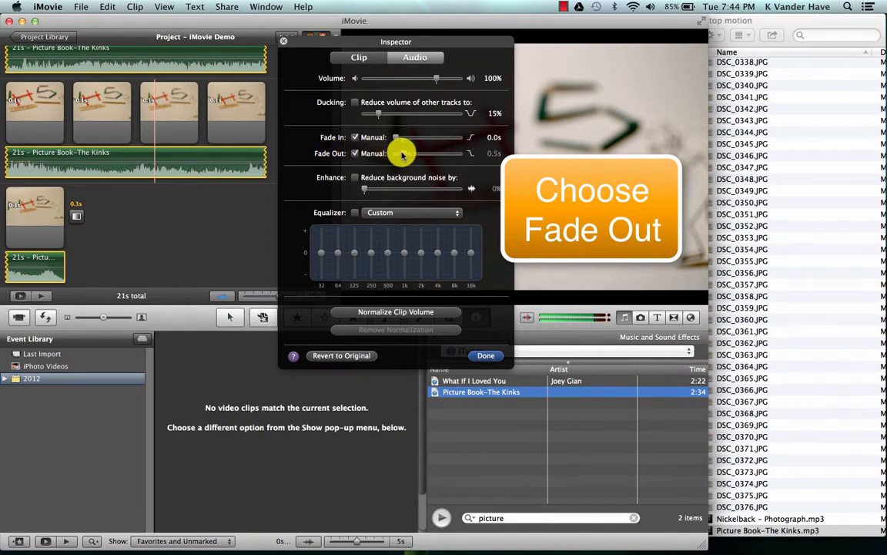
left_click(401, 154)
left_click_drag(401, 154, 419, 155)
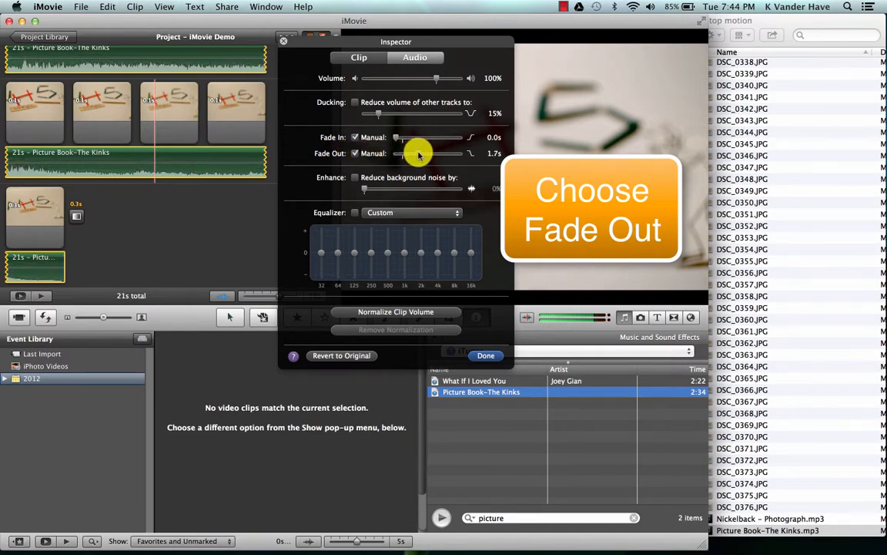
left_click(478, 354)
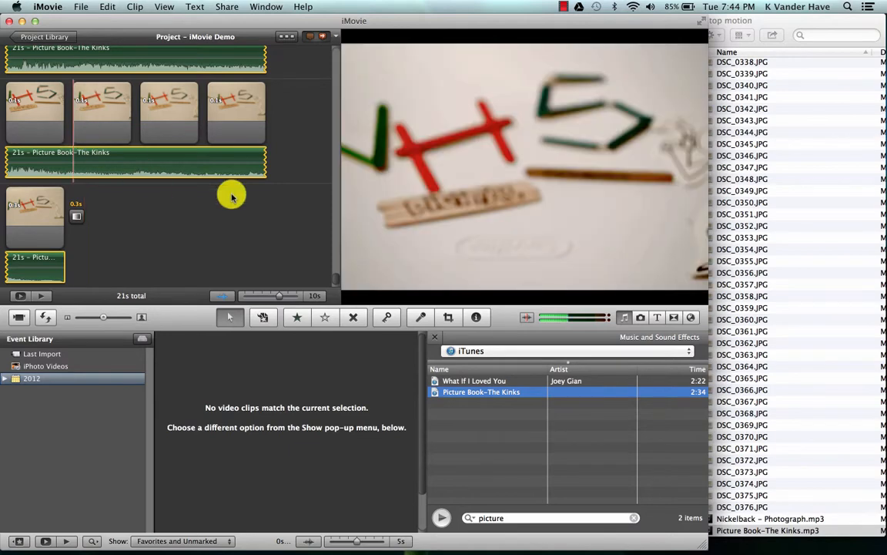
Start a QuickTime export of the project and enter the author's username as the file name, with the full folder browser shown.
scroll(231, 197, "up", 15)
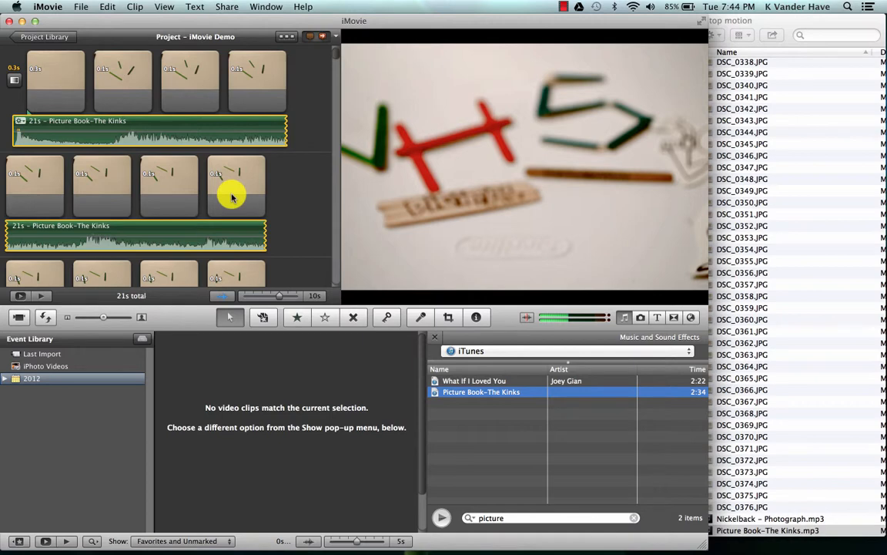
left_click(223, 195)
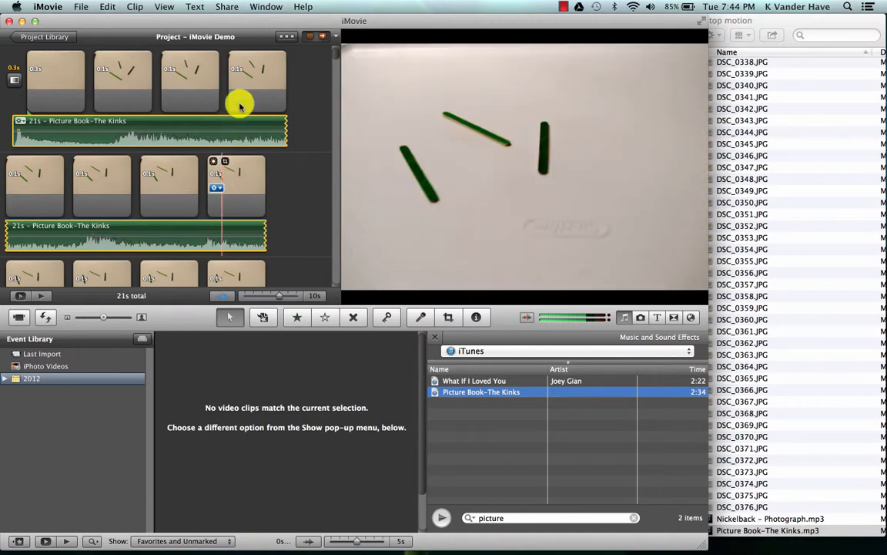
left_click(229, 7)
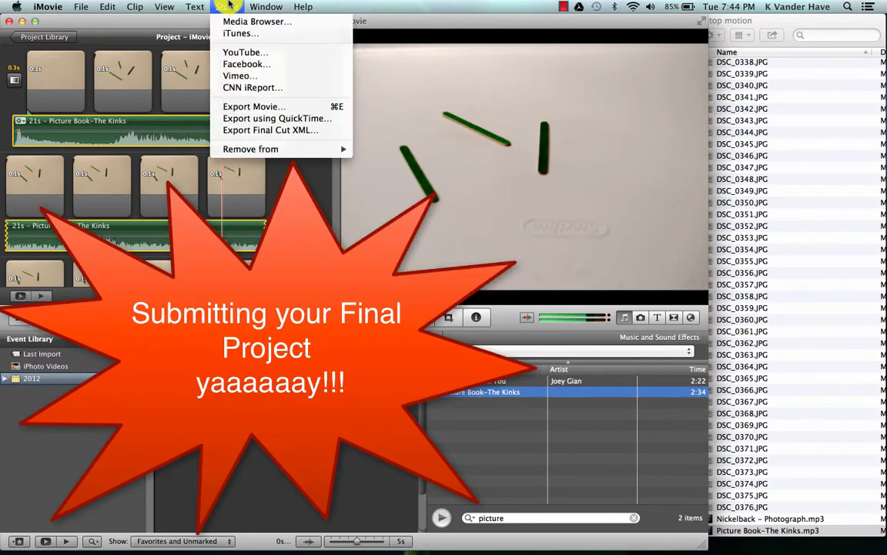
left_click(254, 118)
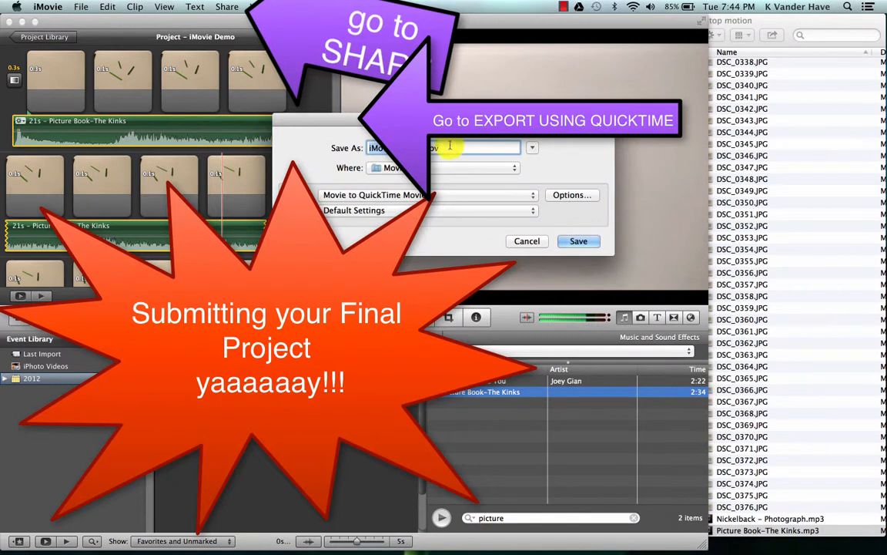
left_click(532, 149)
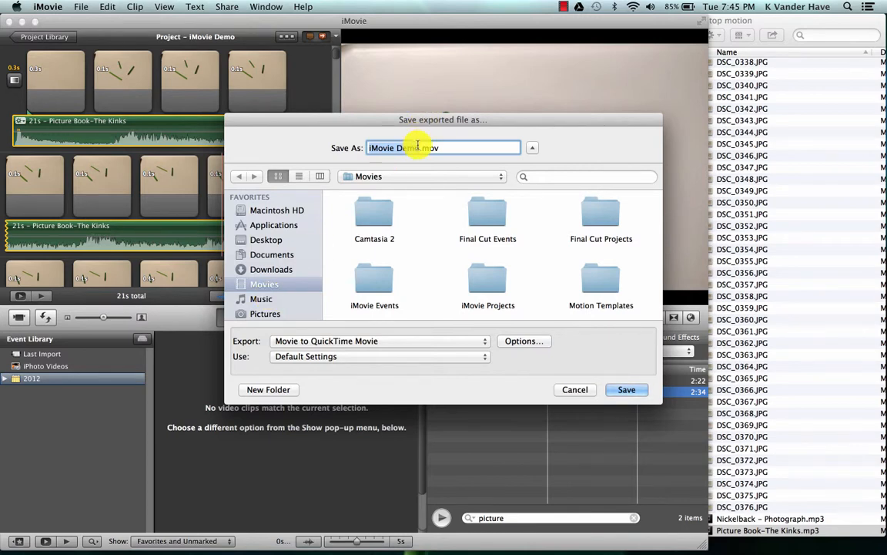
type("kvandera")
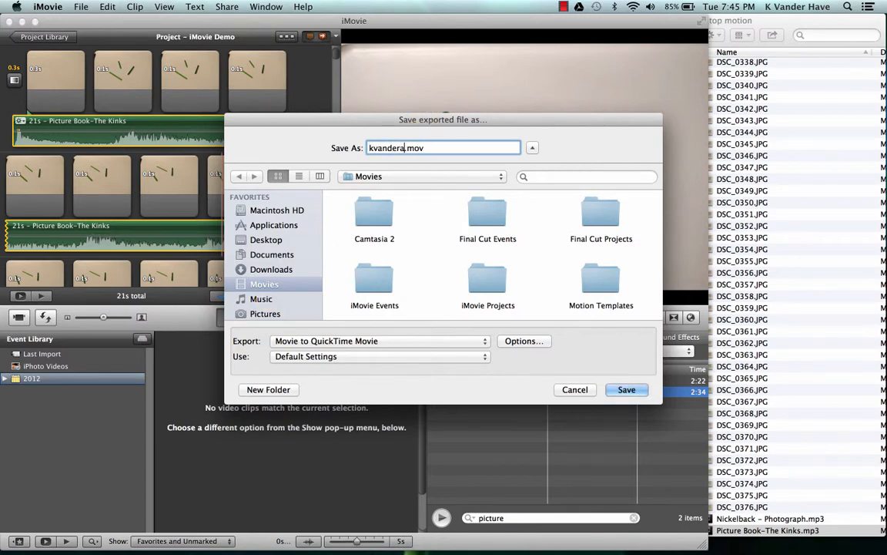